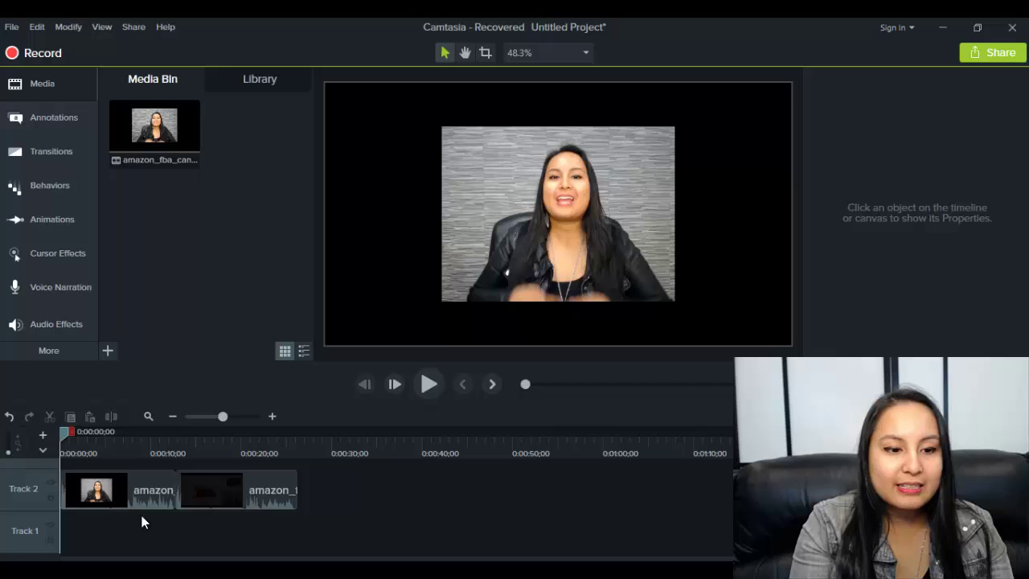
# Move both video clips down to Track 1 and open the Captions pane from More
pyautogui.moveTo(221, 521); pyautogui.dragTo(127, 538)
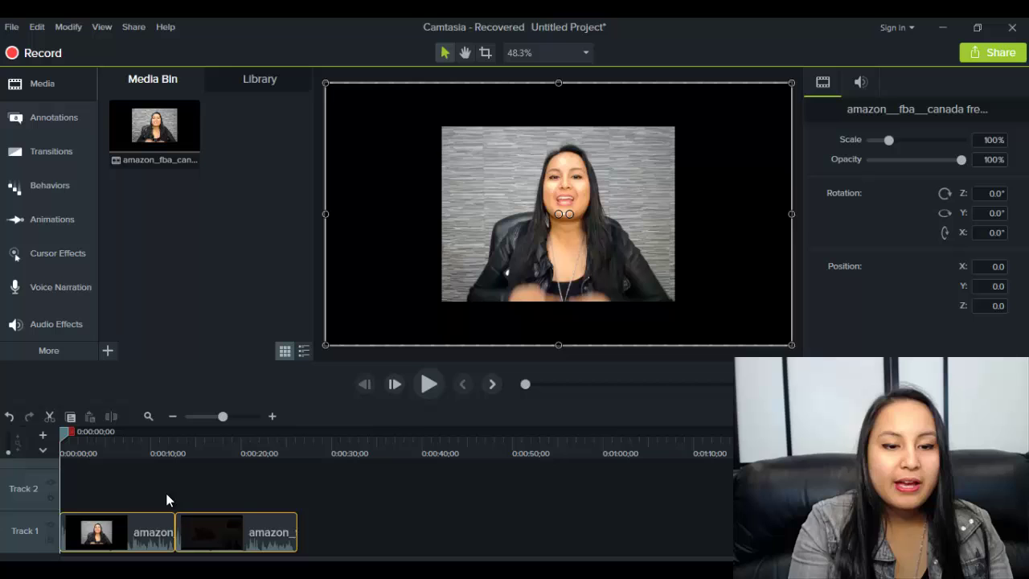
pyautogui.click(49, 354)
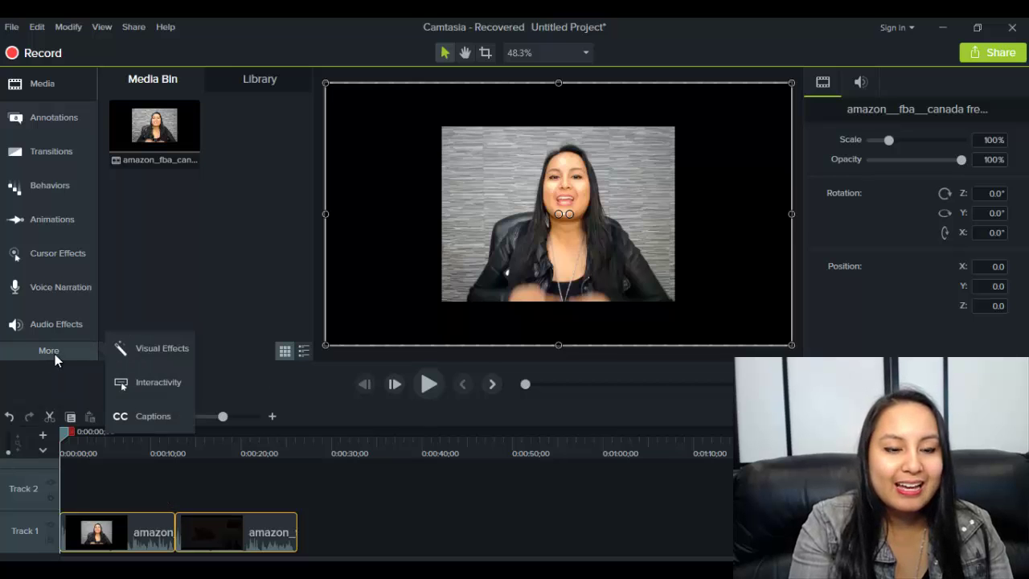
pyautogui.click(142, 415)
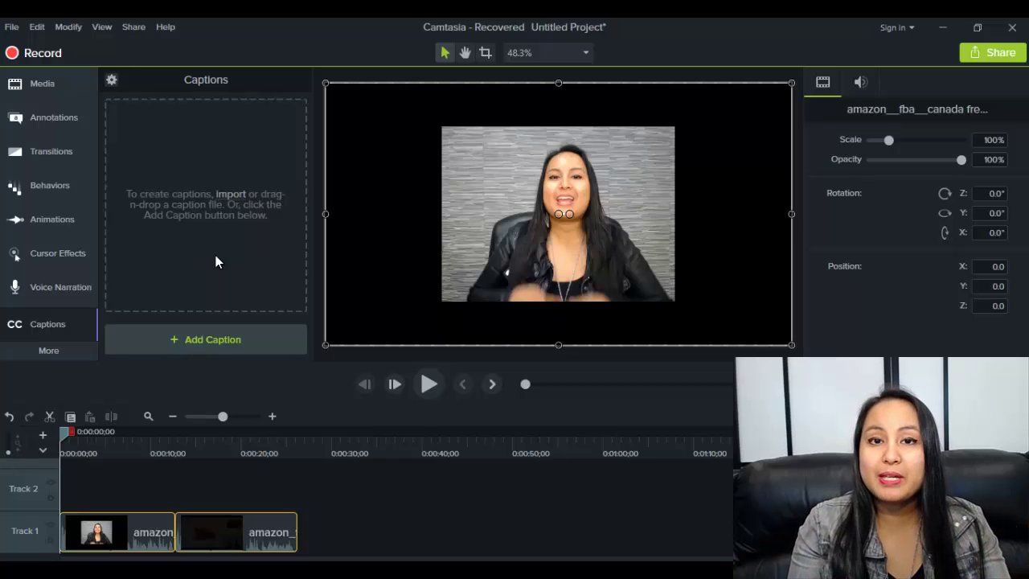
# Add a blank caption at 0:00:00;00, move it onto Track 2, and zoom the timeline
pyautogui.click(191, 339)
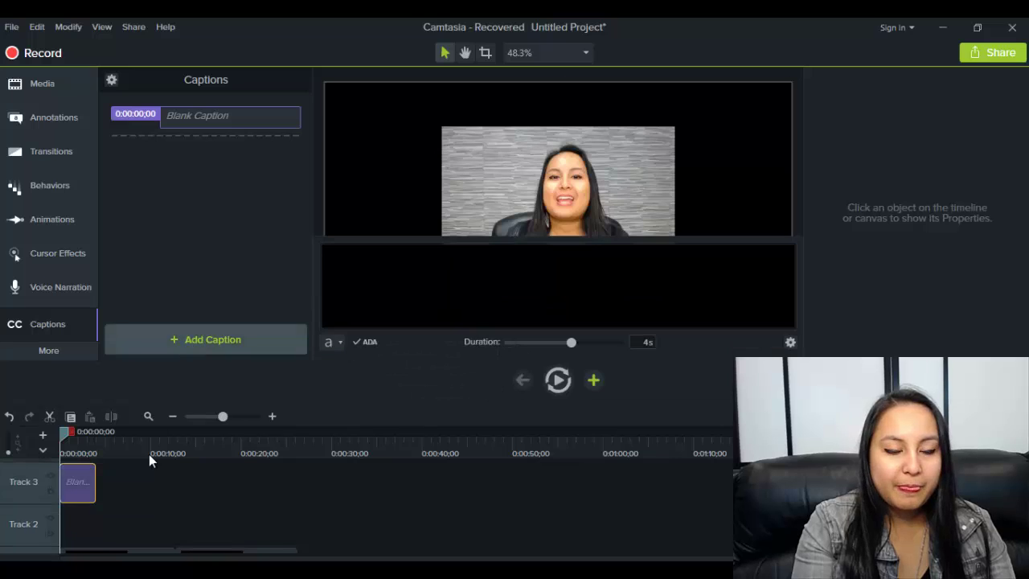
pyautogui.moveTo(77, 485); pyautogui.dragTo(70, 520)
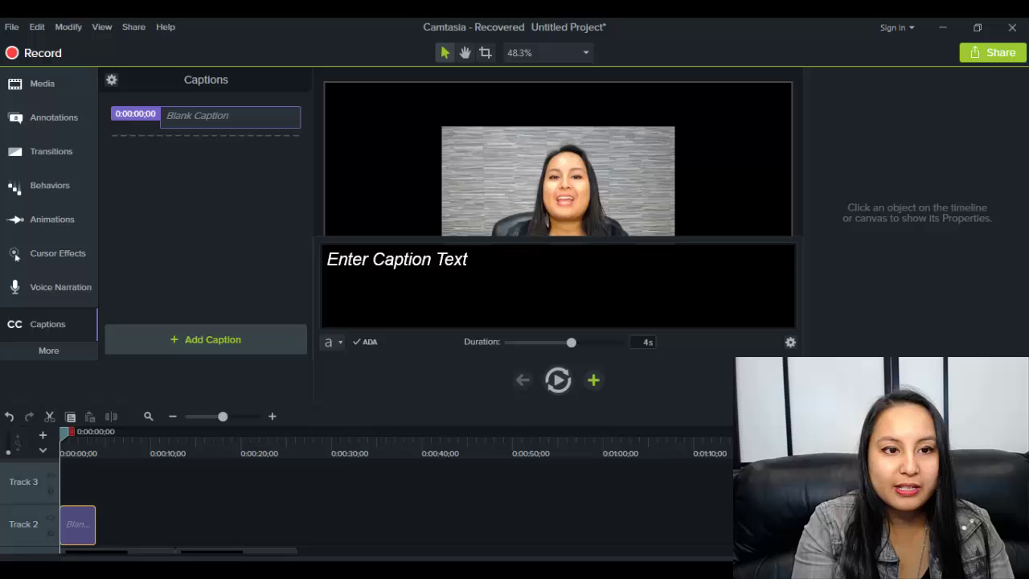
pyautogui.scroll(-2, 696, 501)
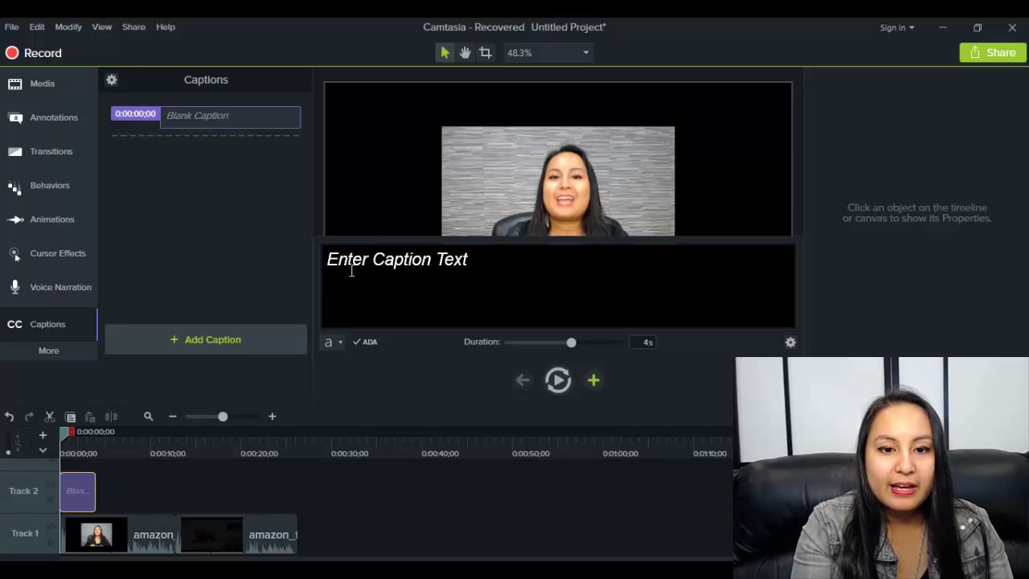
pyautogui.click(350, 270)
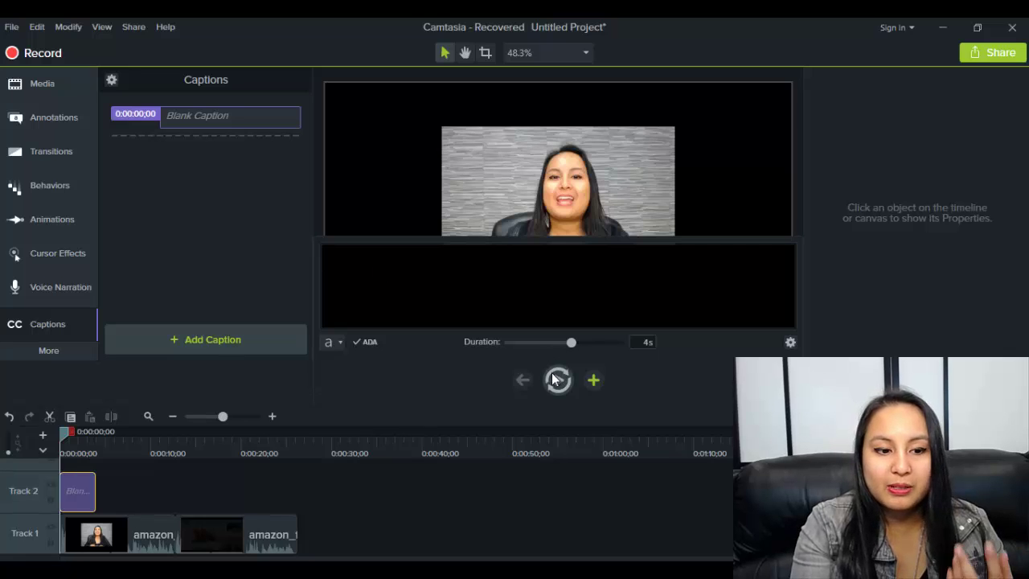
pyautogui.click(272, 417)
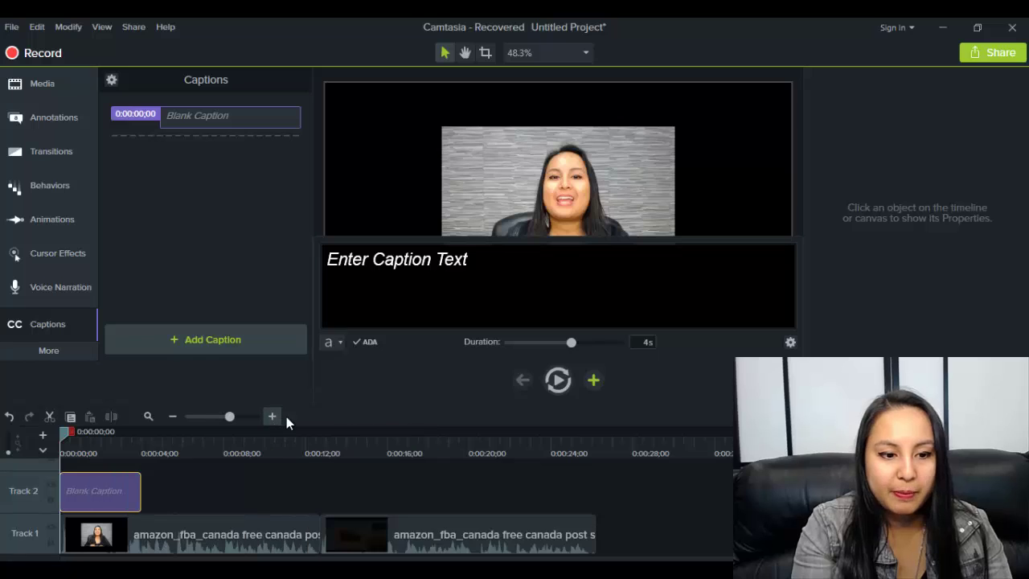
pyautogui.click(557, 380)
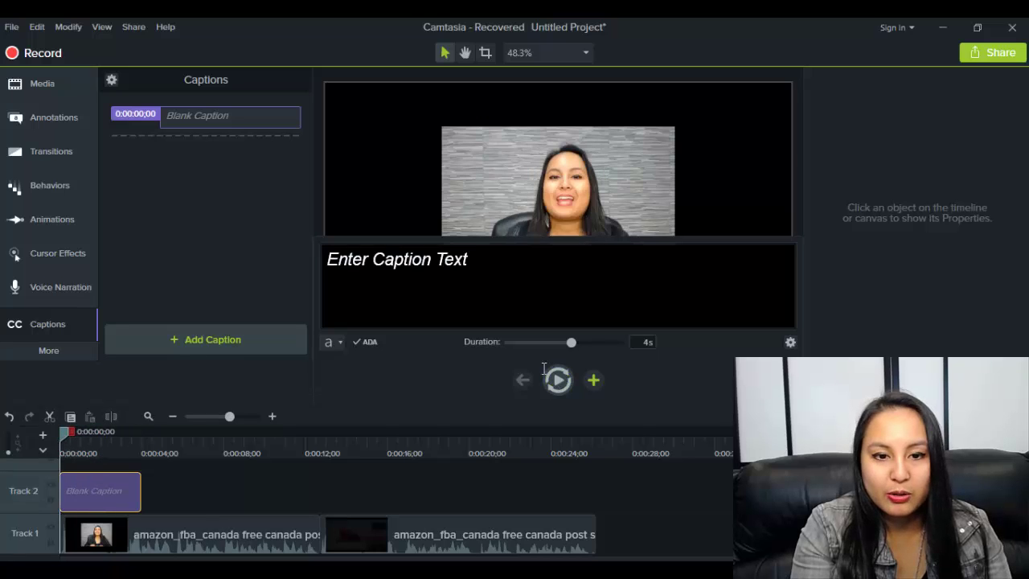
# Type the greeting caption "Hey guys, how's it goin, it's ... here" with the speaker's name
pyautogui.click(360, 265)
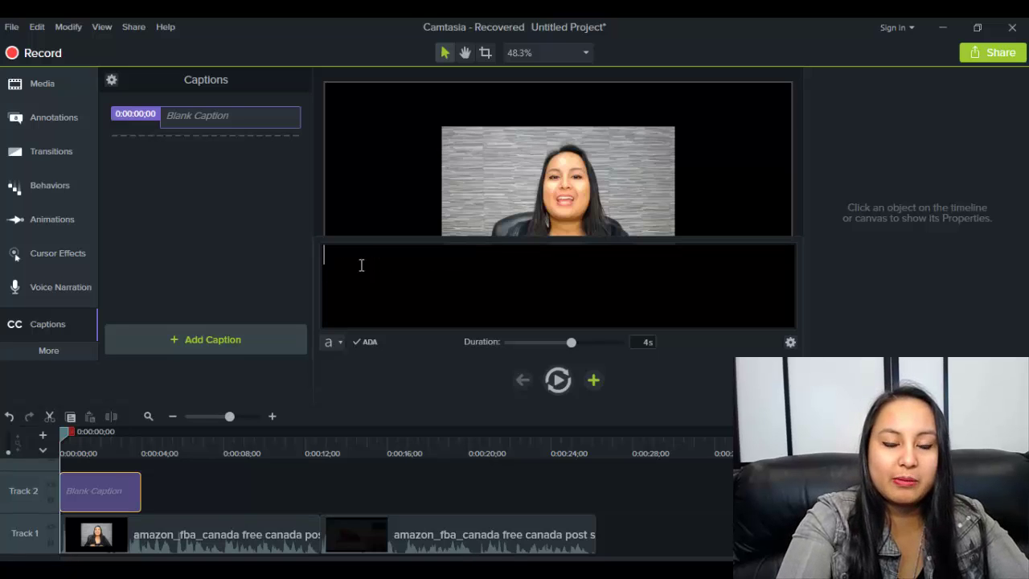
pyautogui.write('Hey guys')
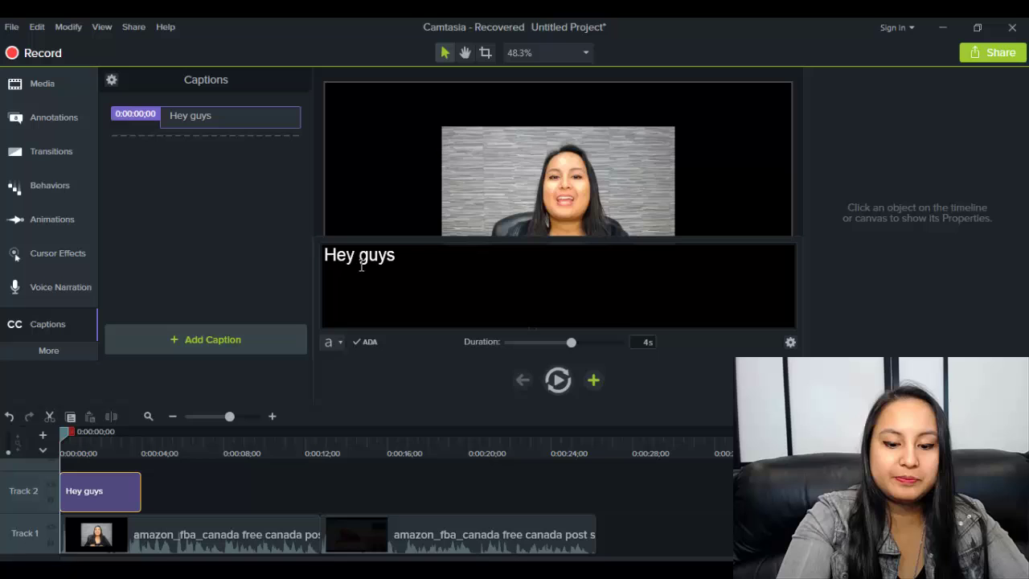
pyautogui.write(', how;s')
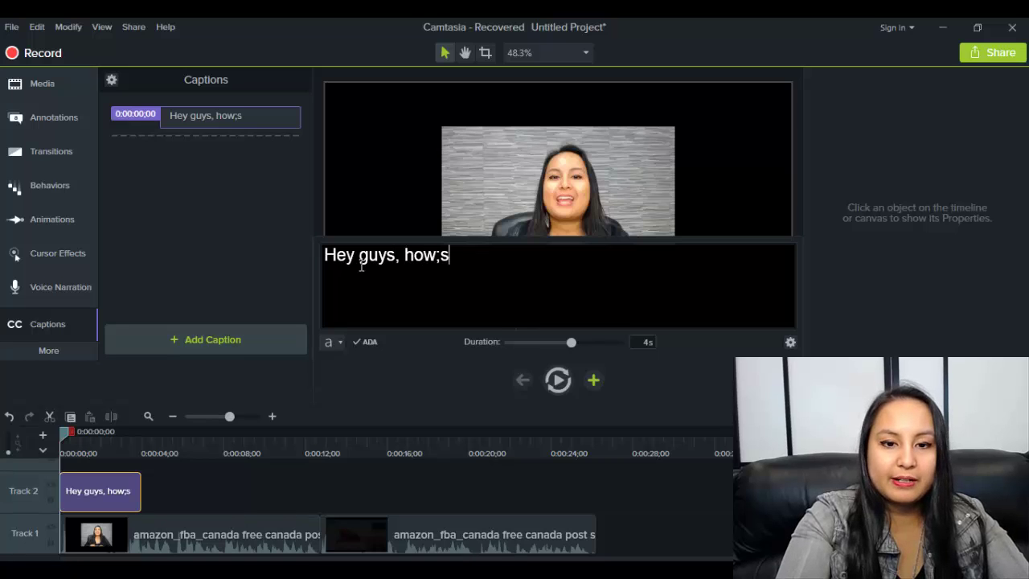
pyautogui.press('BackSpace')
pyautogui.press('BackSpace')
pyautogui.write("'s it goin")
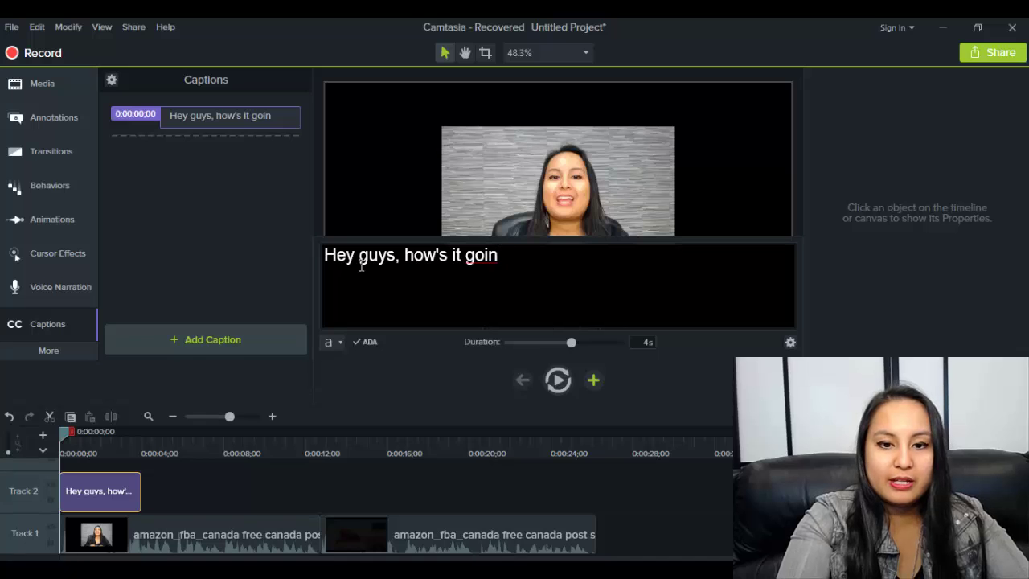
pyautogui.press('BackSpace')
pyautogui.write(", it's ")
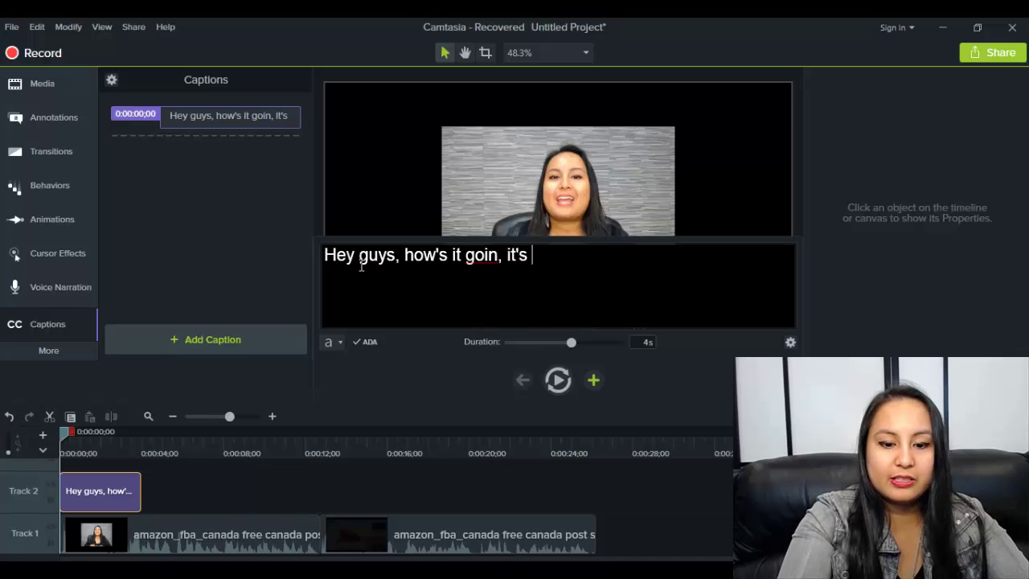
pyautogui.write('Jewel Tolenti')
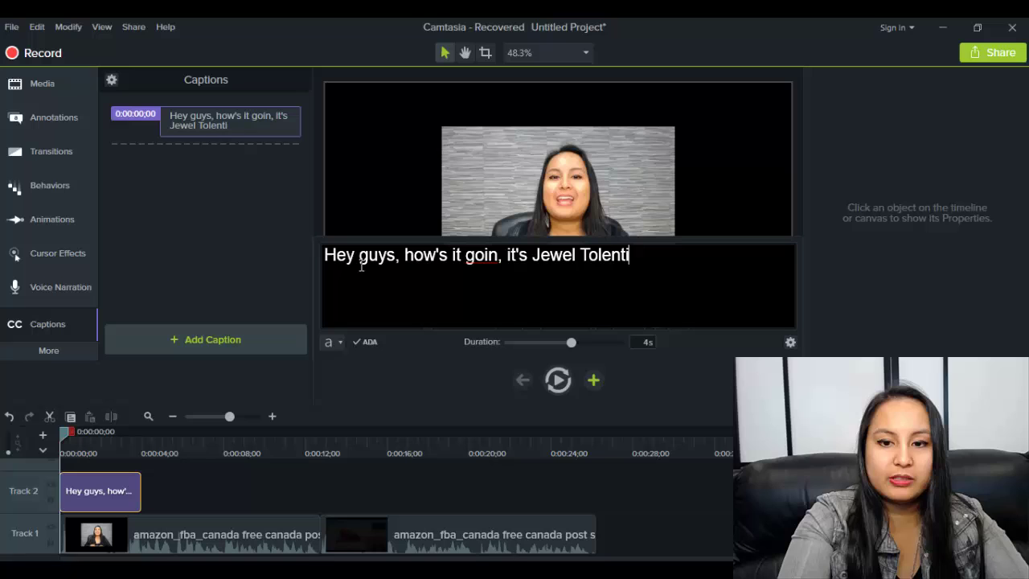
pyautogui.write('no here')
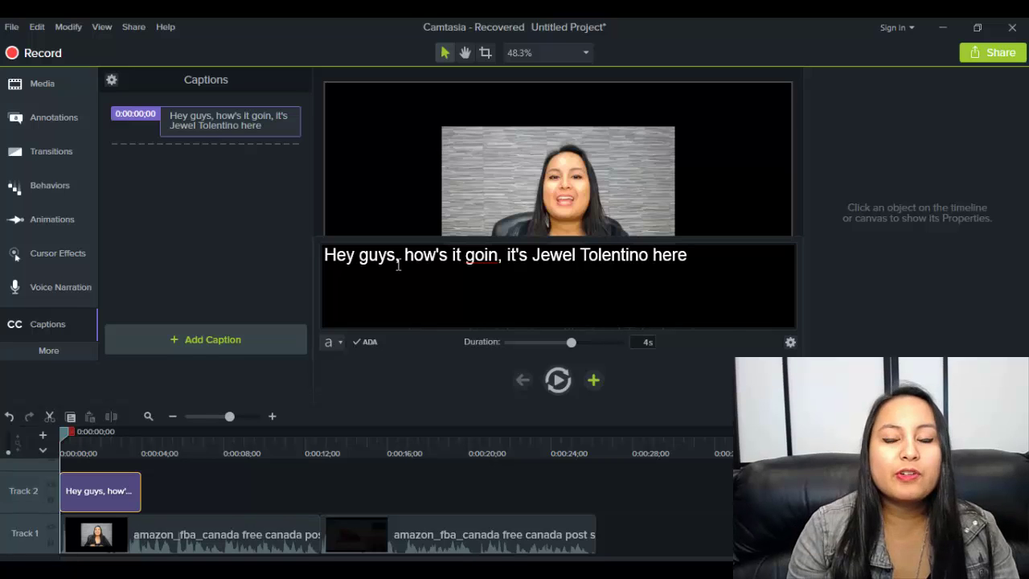
pyautogui.click(331, 342)
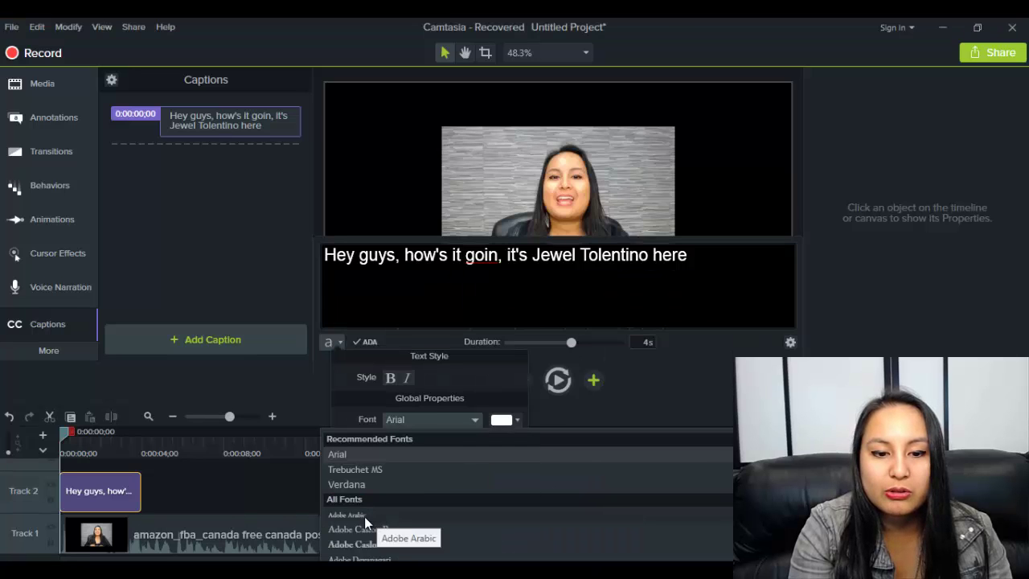
pyautogui.click(402, 419)
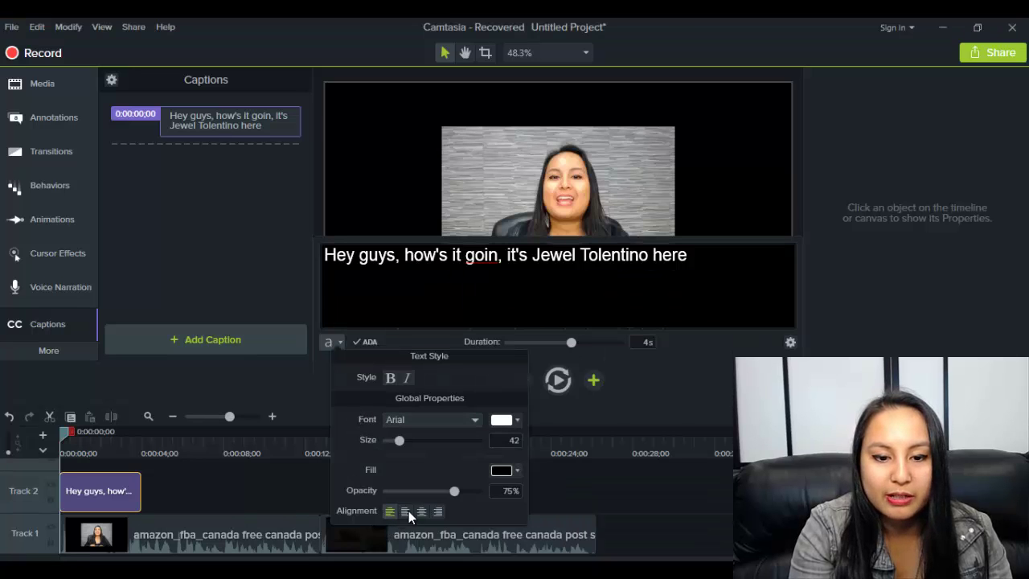
pyautogui.click(352, 415)
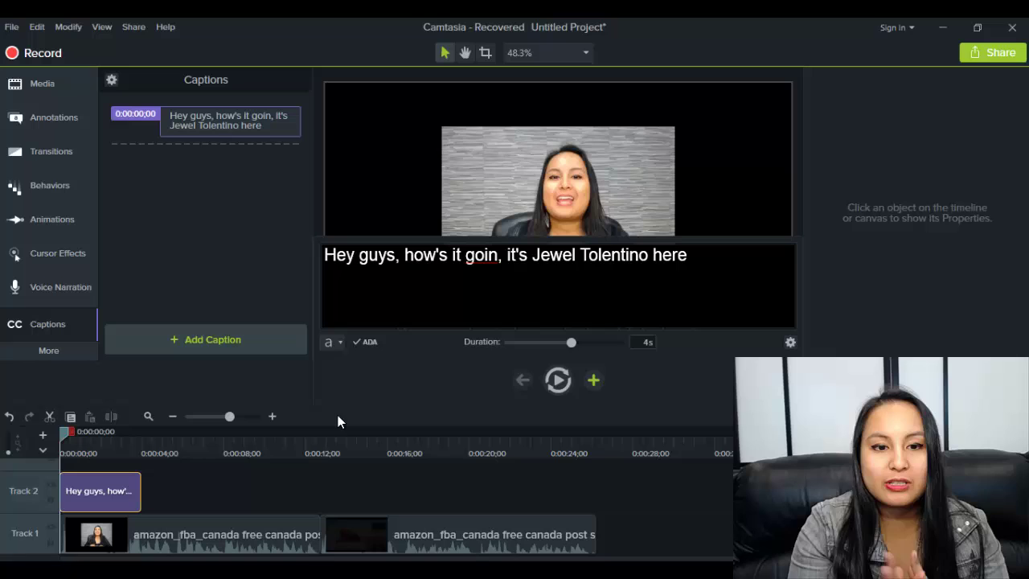
# Trim the opening caption on Track 2 to 2.5 seconds and replay it with audio
pyautogui.click(120, 446)
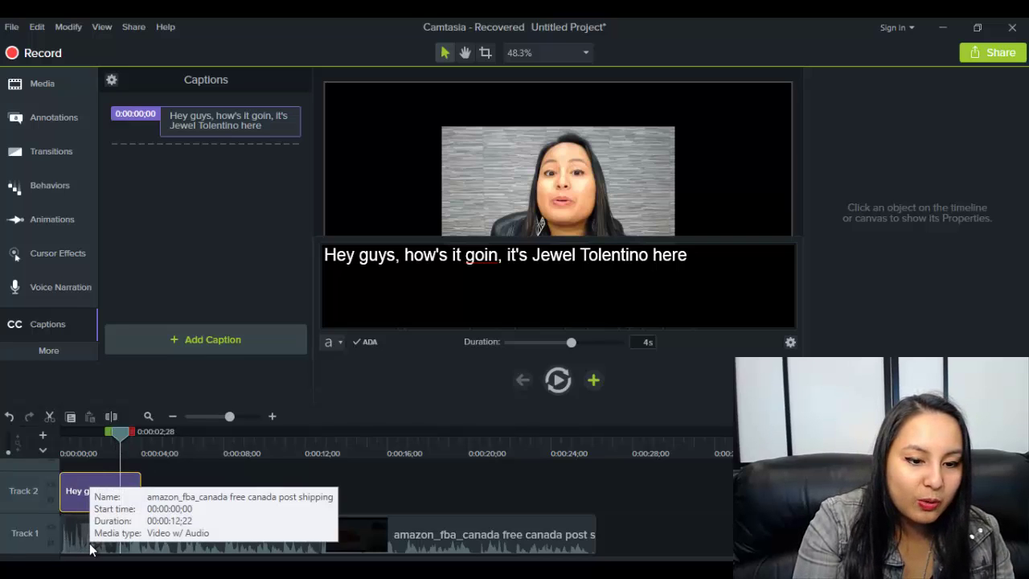
pyautogui.moveTo(119, 432); pyautogui.dragTo(112, 462)
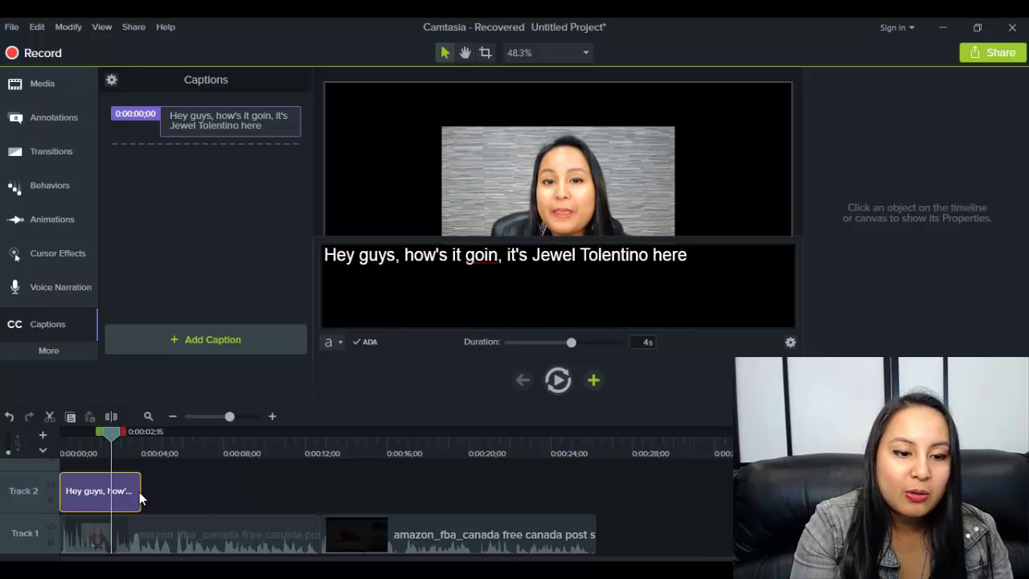
pyautogui.moveTo(142, 490); pyautogui.dragTo(110, 491)
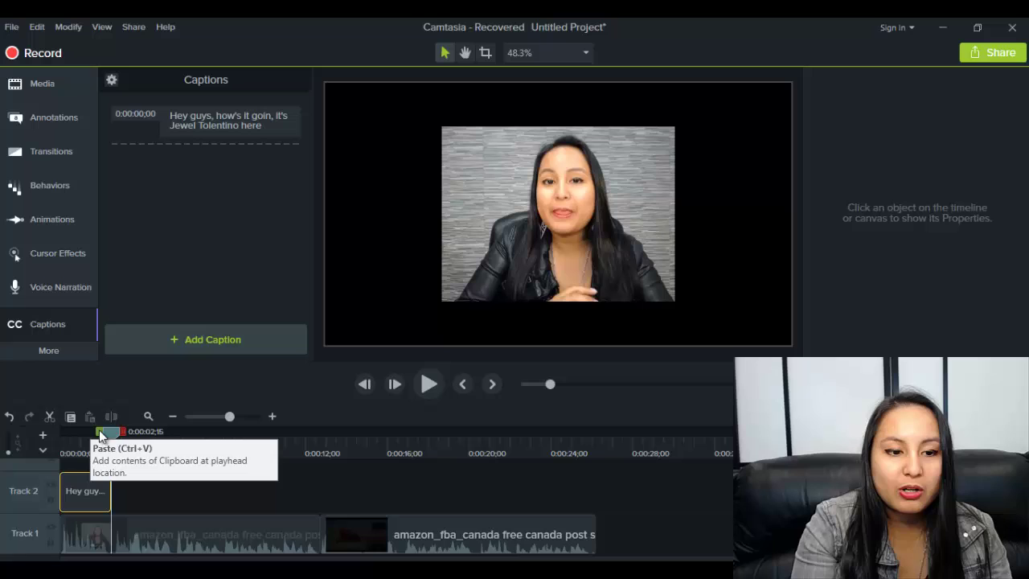
pyautogui.moveTo(108, 430); pyautogui.dragTo(47, 437)
pyautogui.scroll(2, 47, 437)
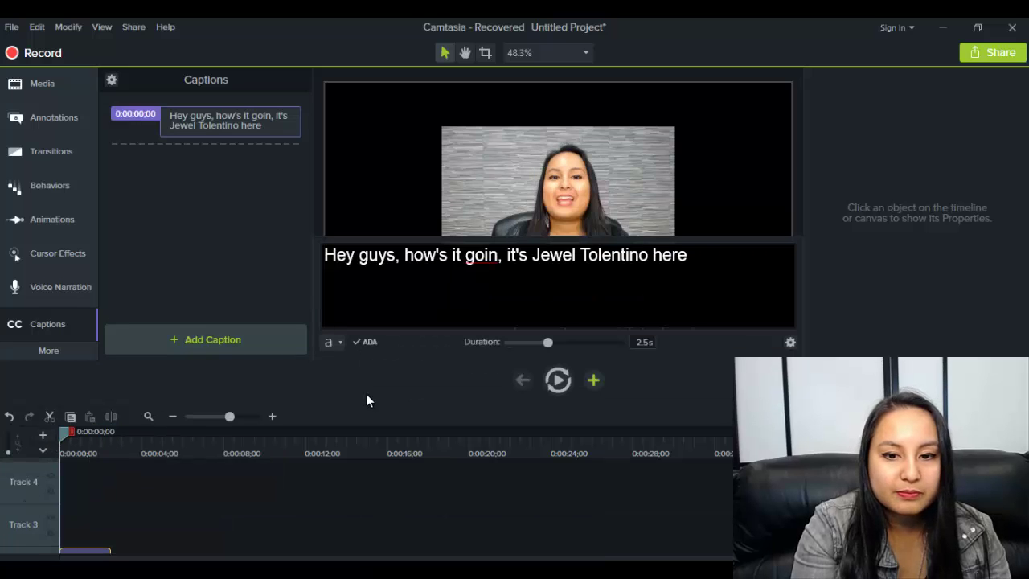
pyautogui.click(556, 381)
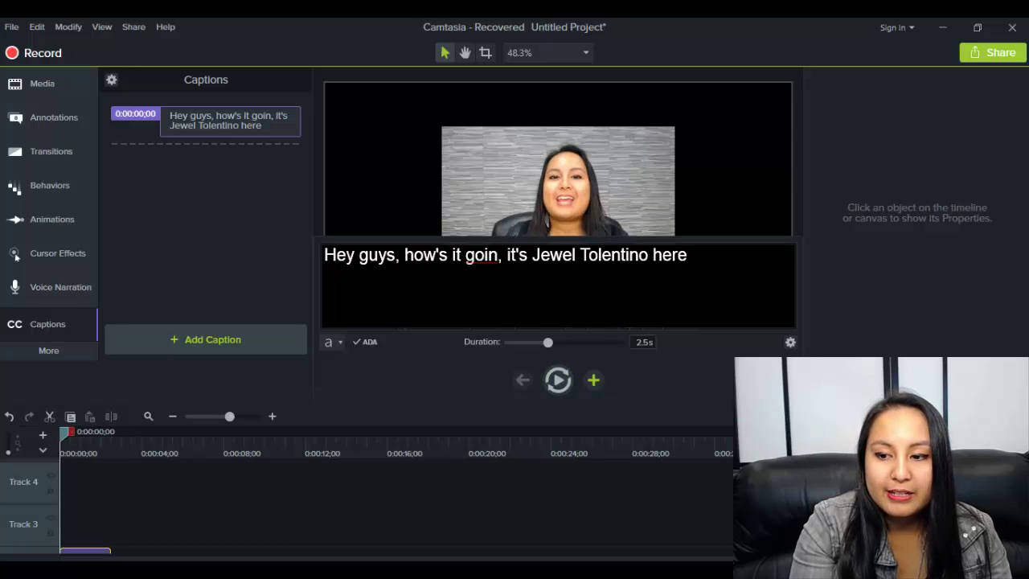
pyautogui.scroll(-3, 321, 506)
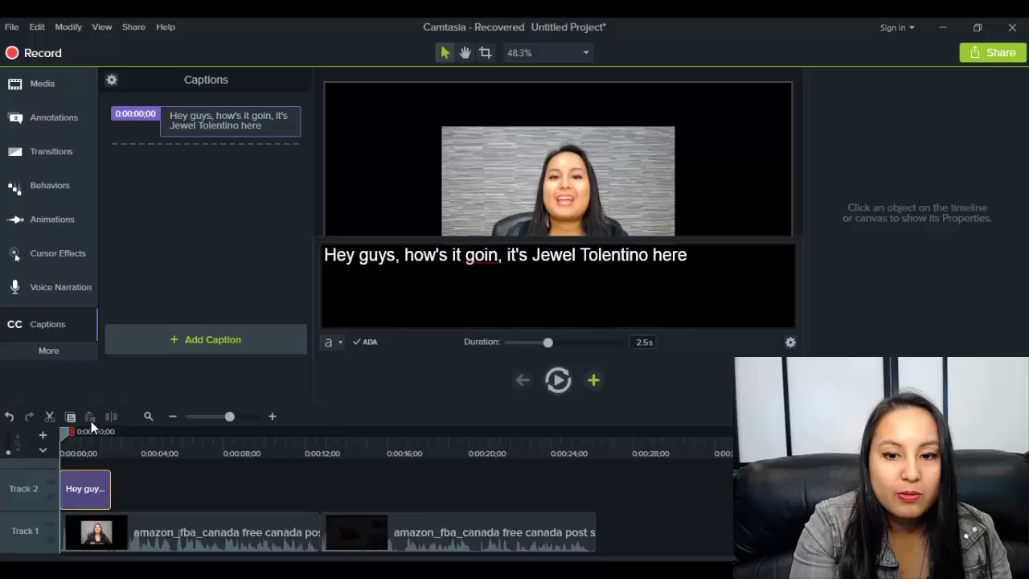
# Add a second caption at 0:00:02;15 and lengthen it to about 10.2 seconds
pyautogui.click(591, 384)
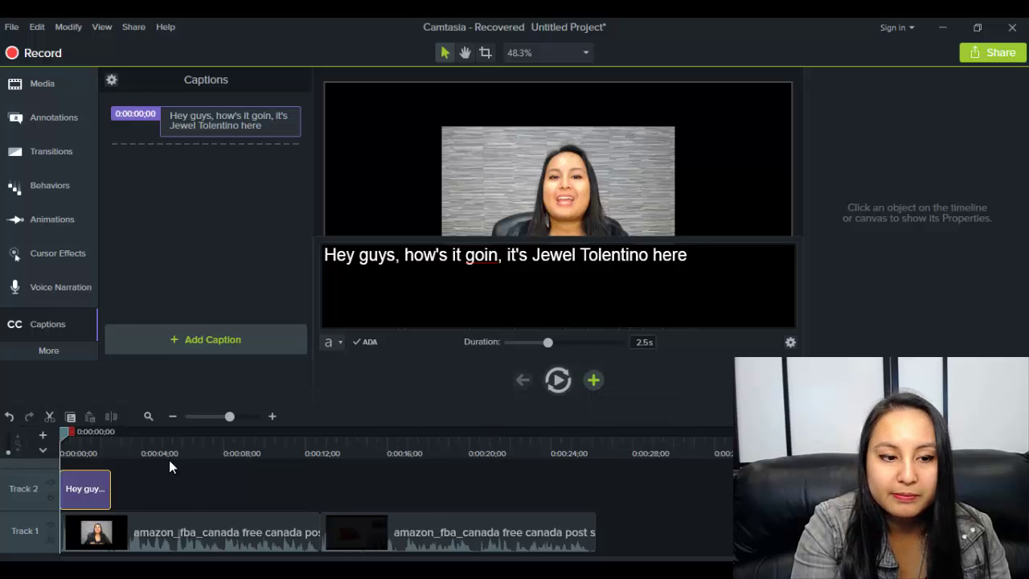
pyautogui.click(143, 441)
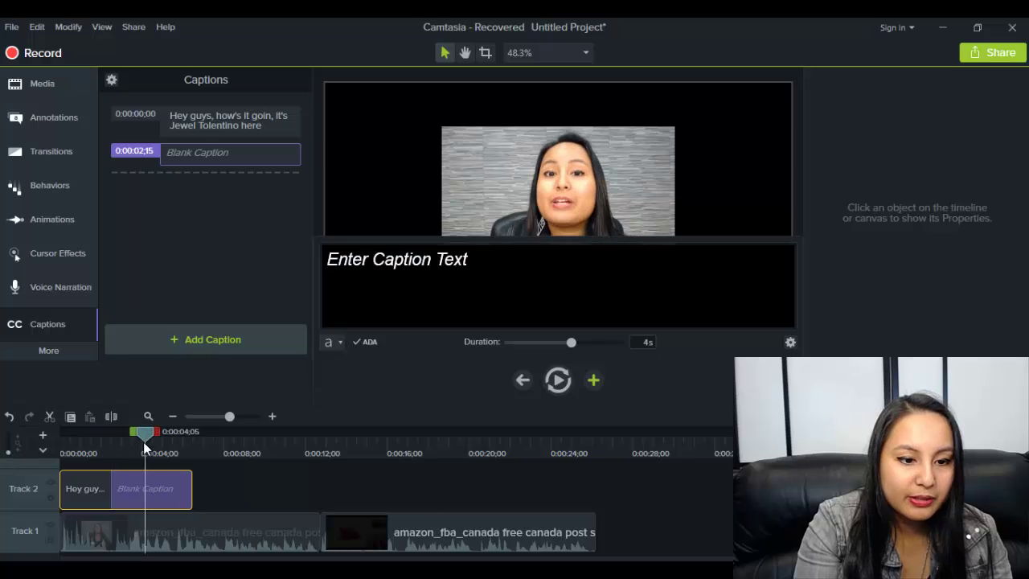
pyautogui.click(114, 443)
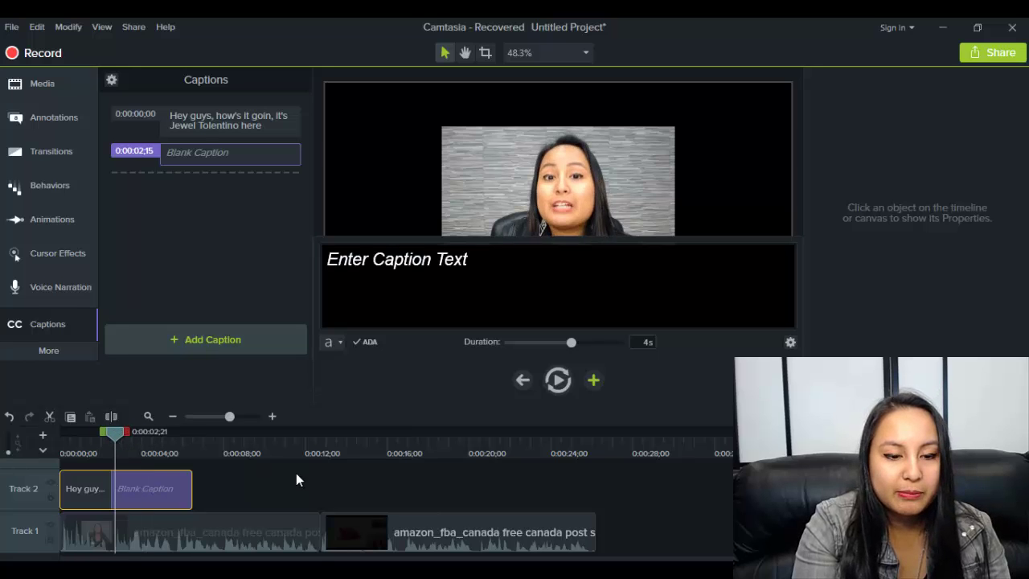
pyautogui.click(556, 380)
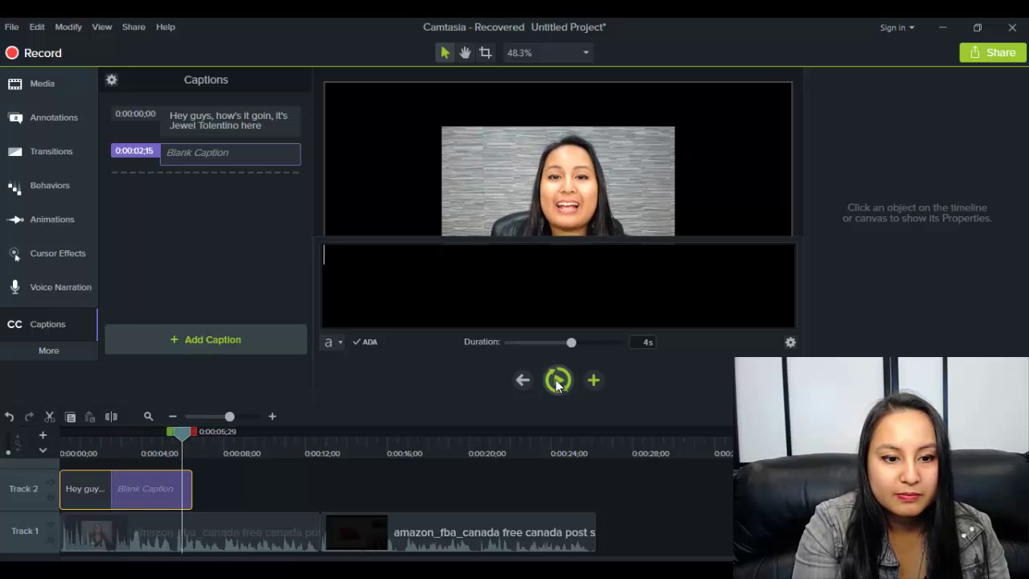
pyautogui.click(557, 382)
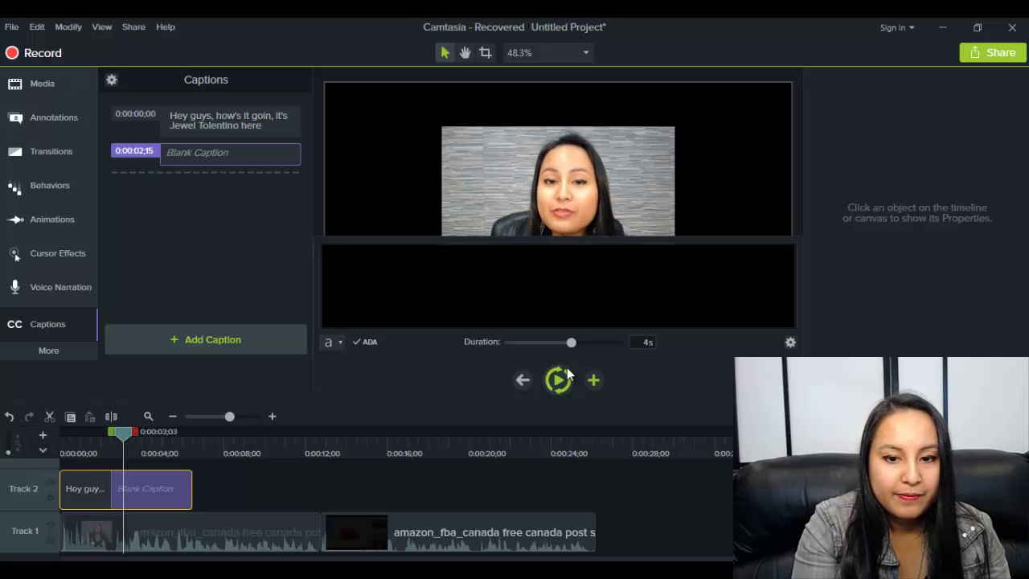
pyautogui.click(552, 384)
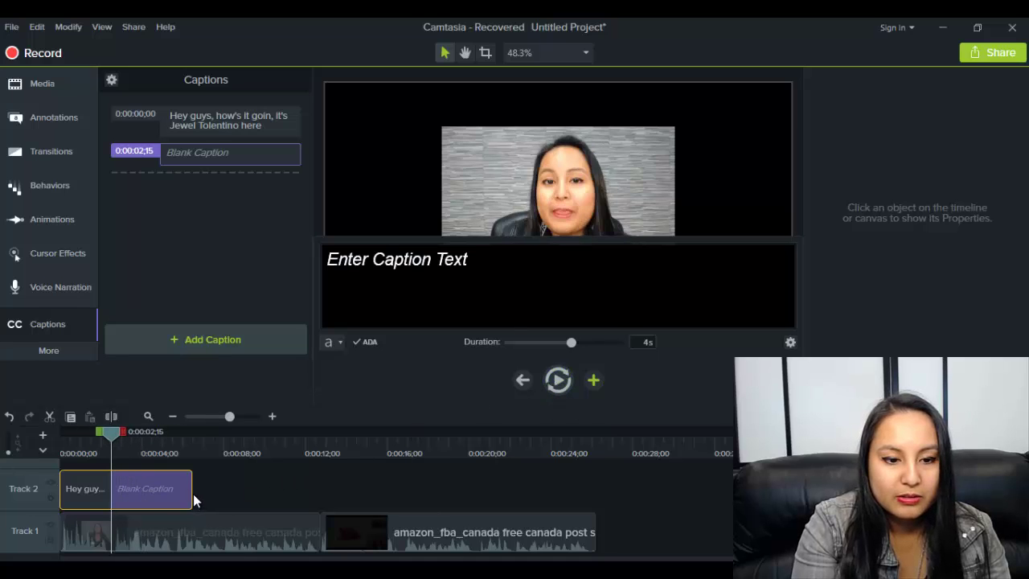
pyautogui.moveTo(192, 491); pyautogui.dragTo(319, 492)
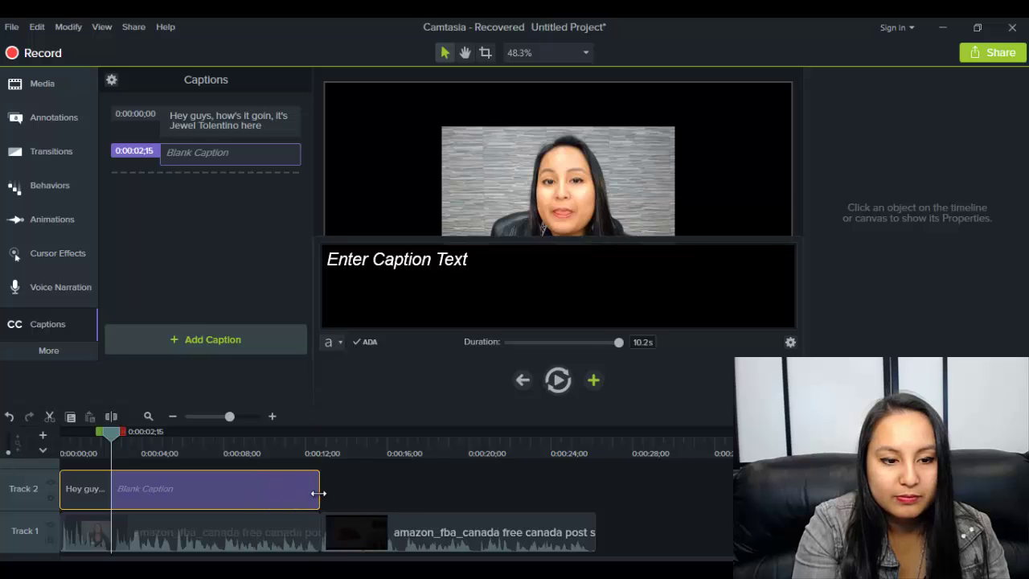
pyautogui.click(550, 384)
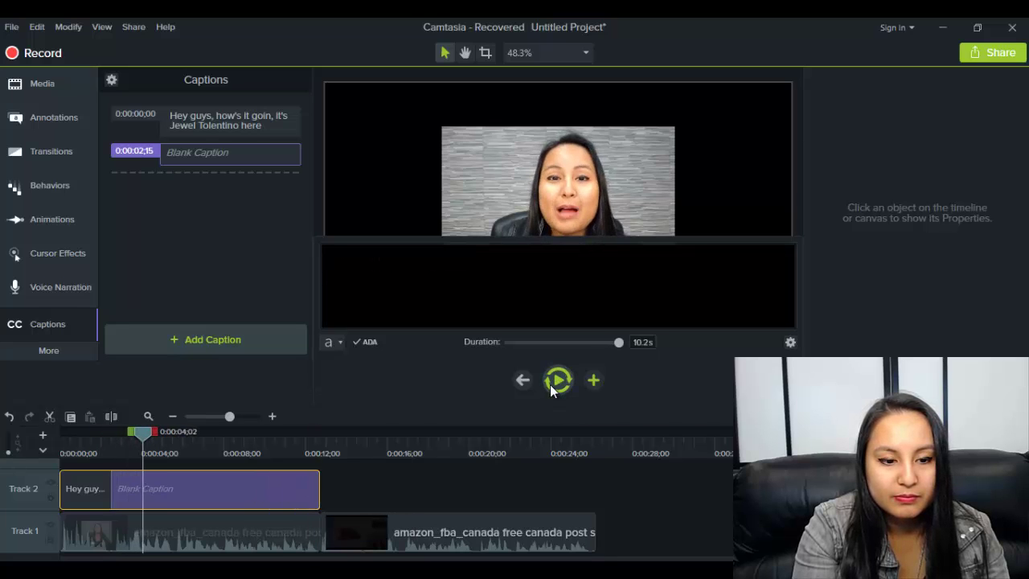
pyautogui.click(550, 384)
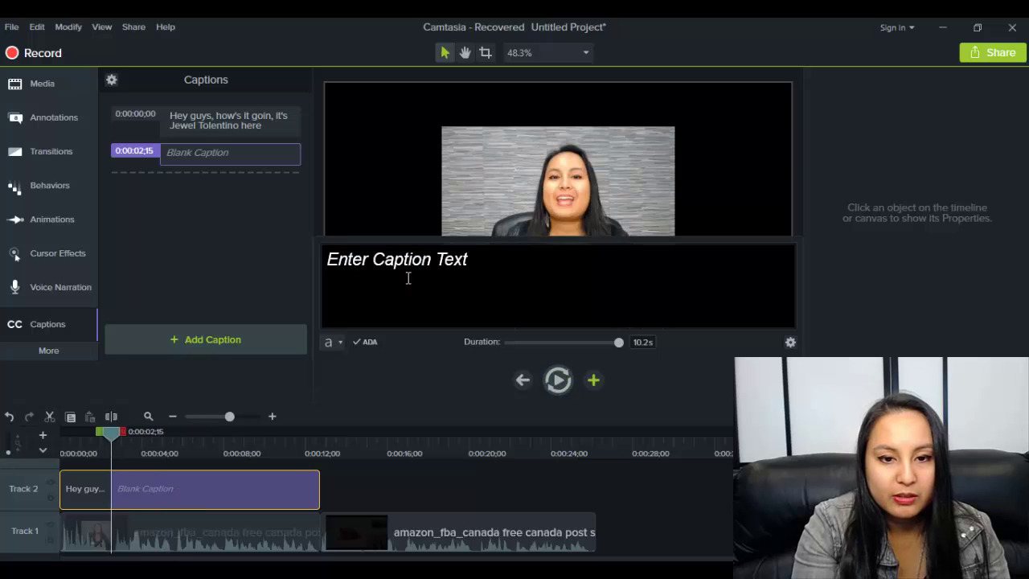
# Type "So in this video I'm letting you guys know that Canada Post" into the second caption
pyautogui.click(377, 264)
pyautogui.write('So in')
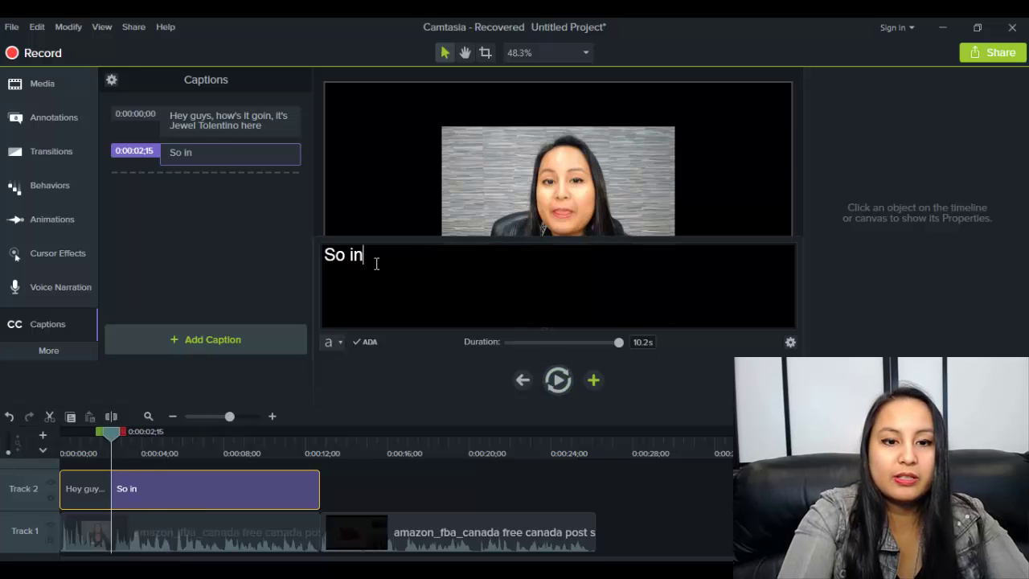
pyautogui.write(' this video')
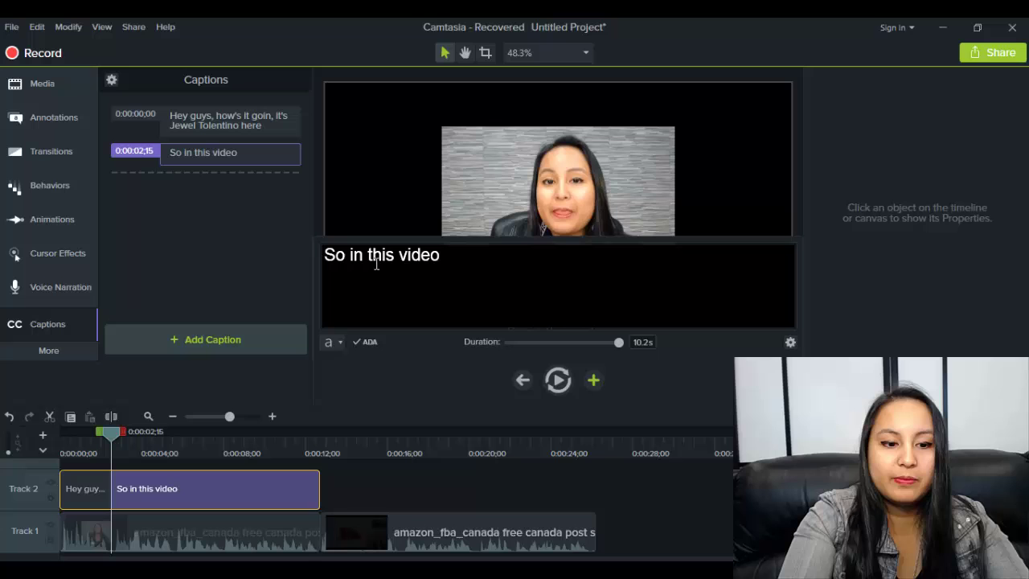
pyautogui.write(" I'm")
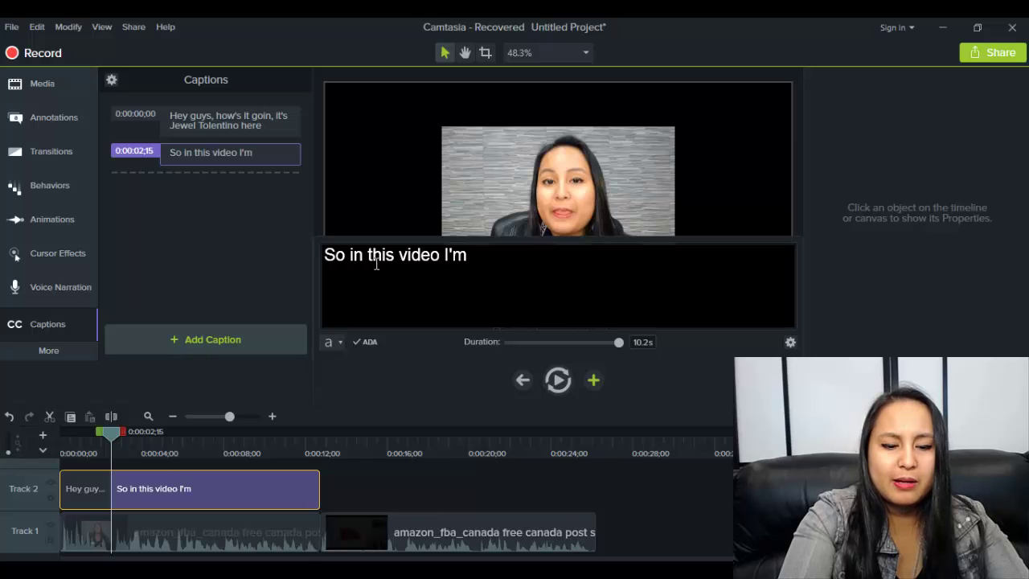
pyautogui.write(' letting you gu')
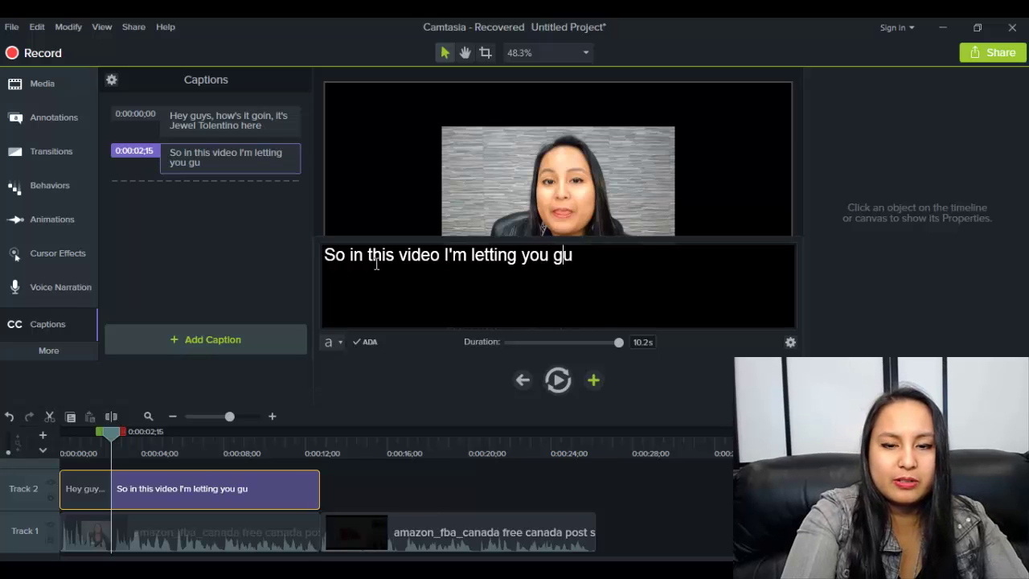
pyautogui.write('ys know')
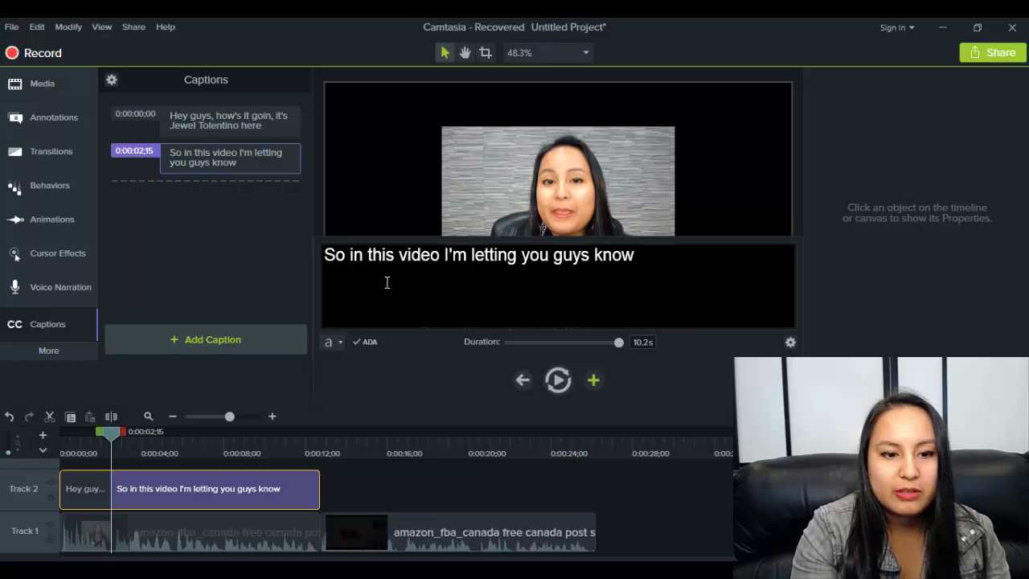
pyautogui.click(557, 382)
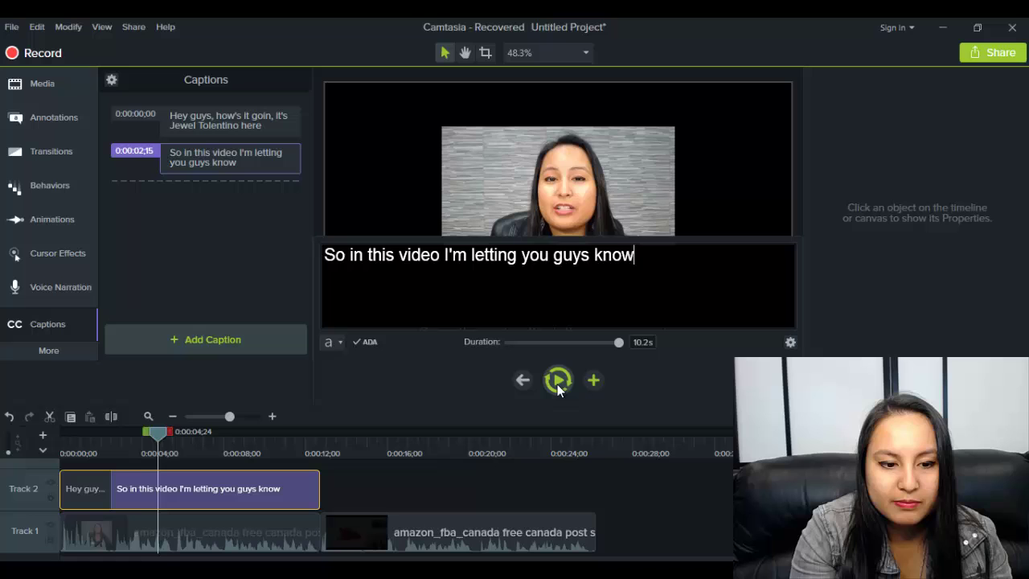
pyautogui.click(557, 384)
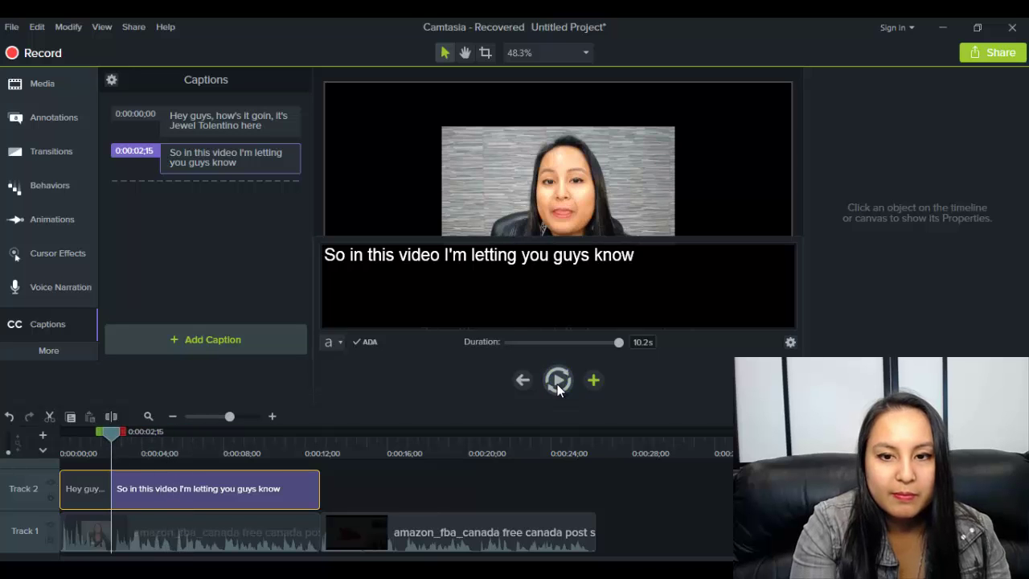
pyautogui.click(640, 258)
pyautogui.write('t')
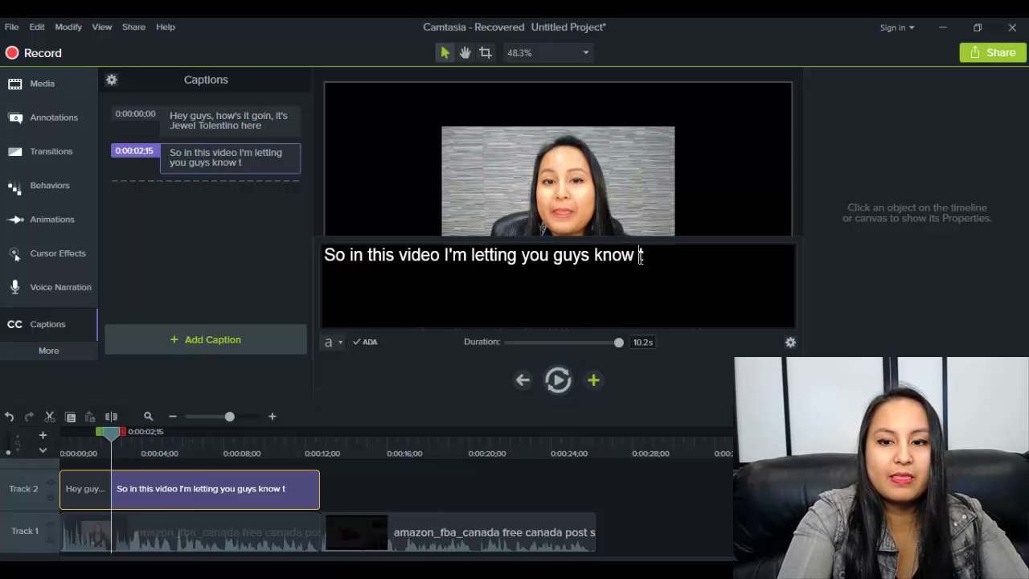
pyautogui.write('hat Canada Post')
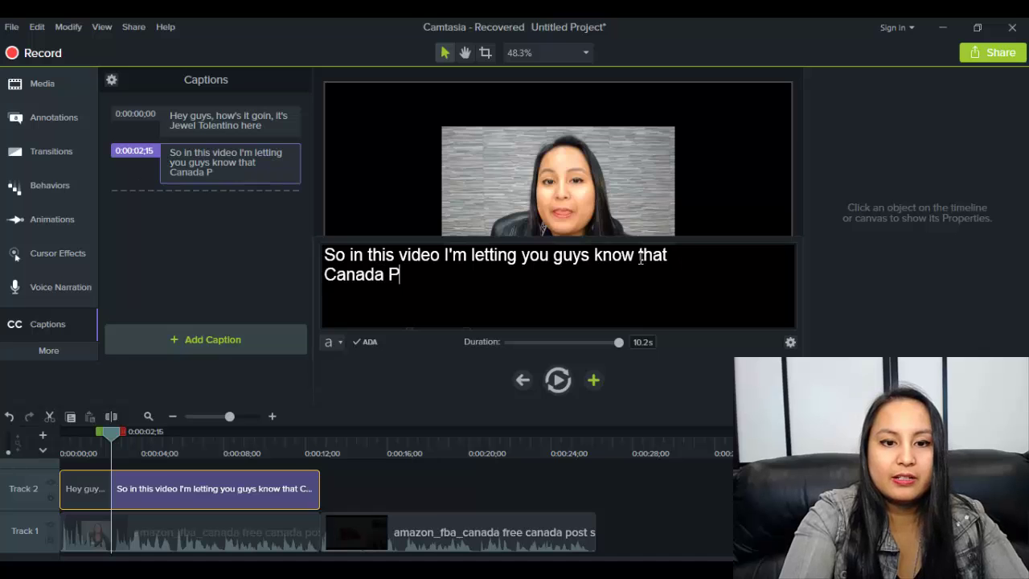
pyautogui.click(555, 384)
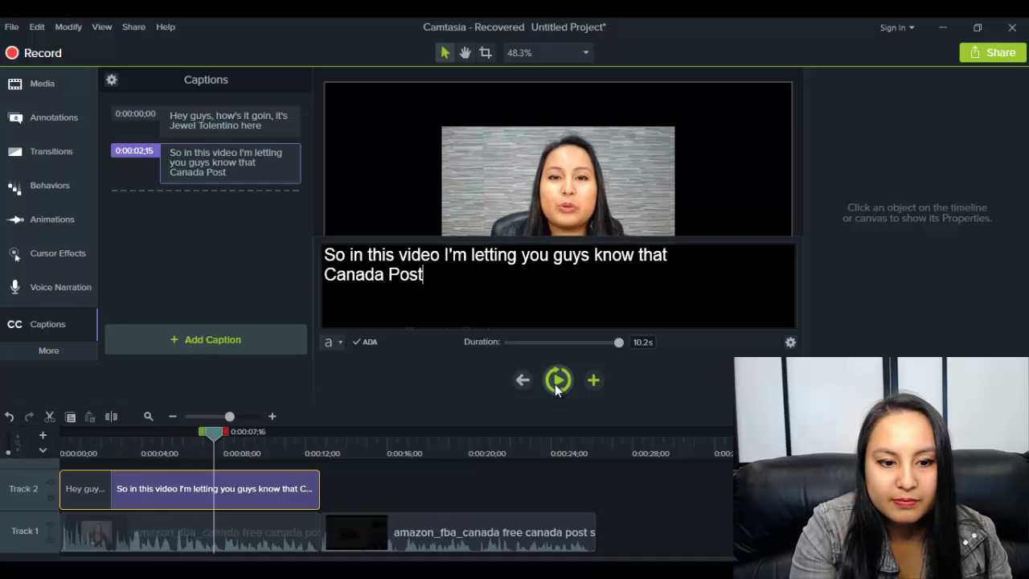
pyautogui.click(554, 384)
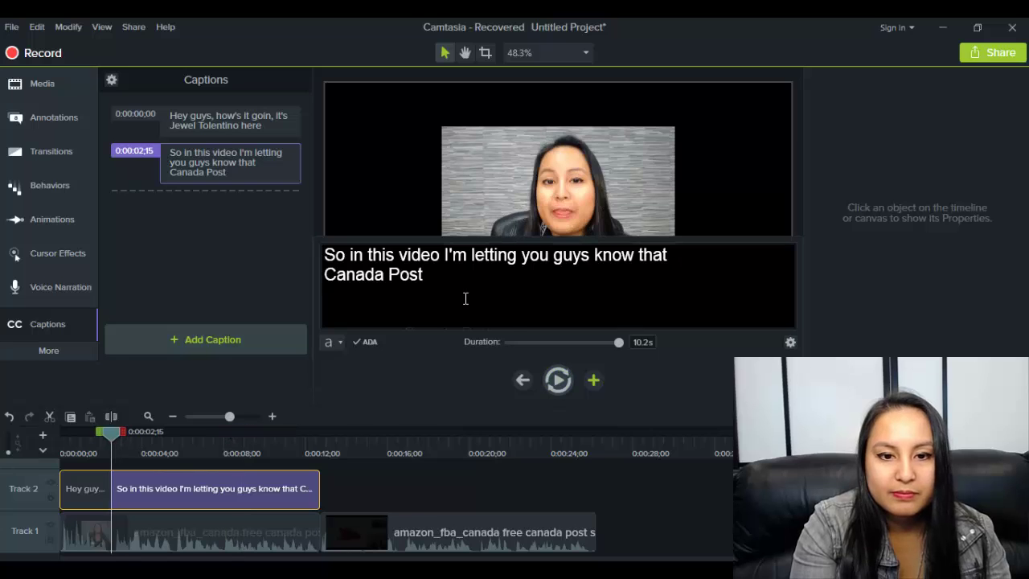
# Finish the caption with "is doing free shipping on Tuesdays for the entire month of October"
pyautogui.write('is')
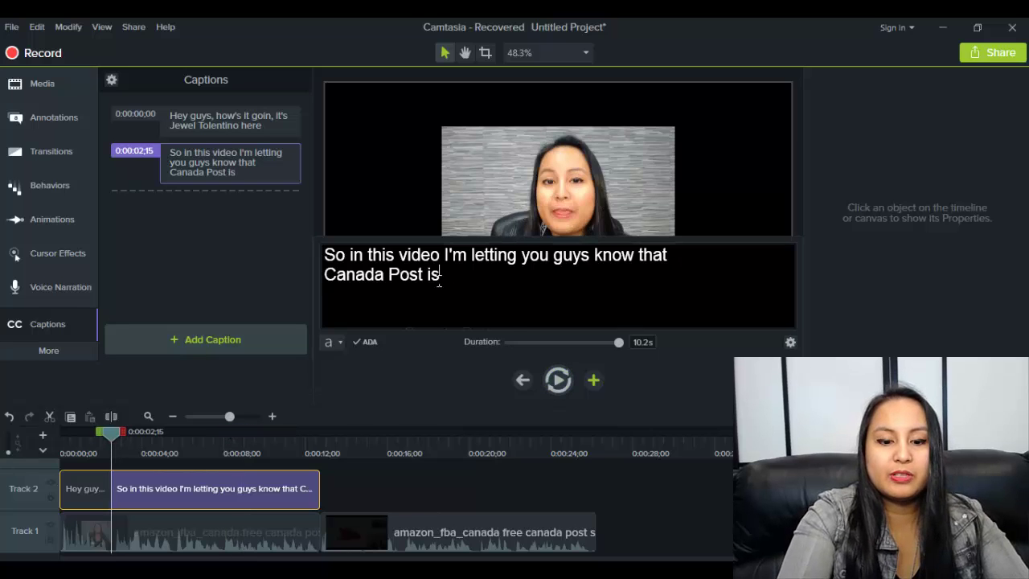
pyautogui.write(' doing free sh')
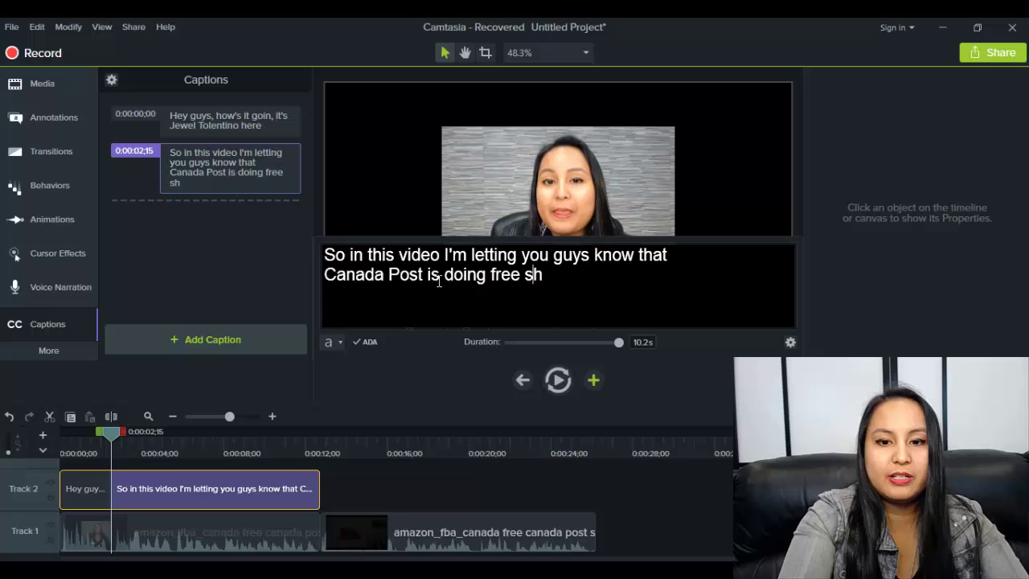
pyautogui.write('ipping')
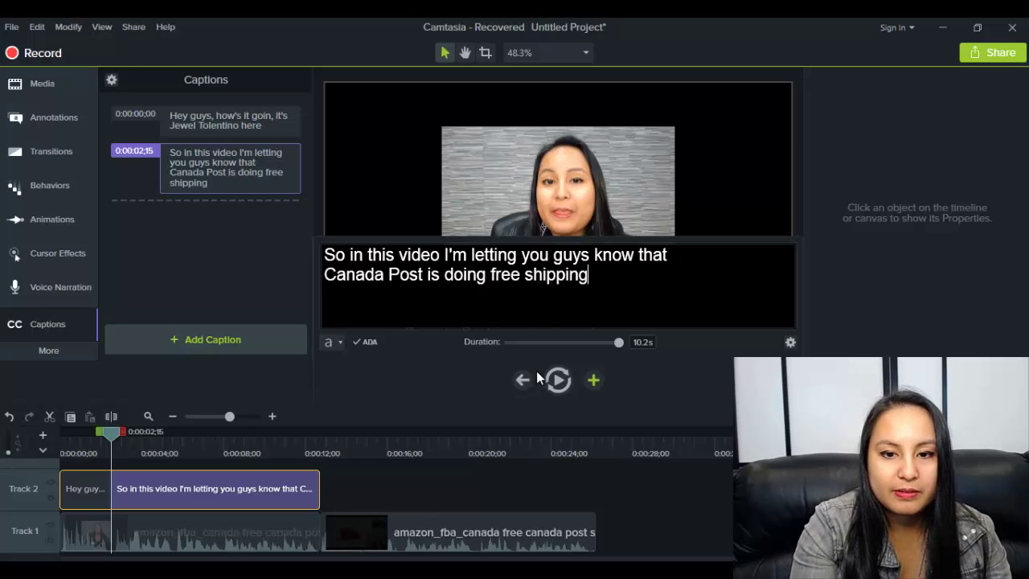
pyautogui.click(557, 381)
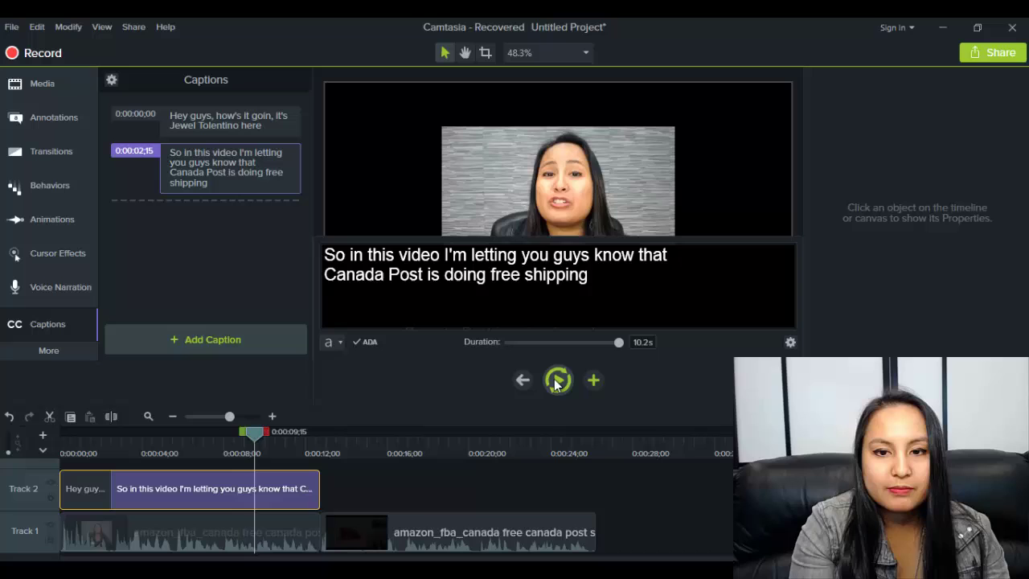
pyautogui.write('on Tues')
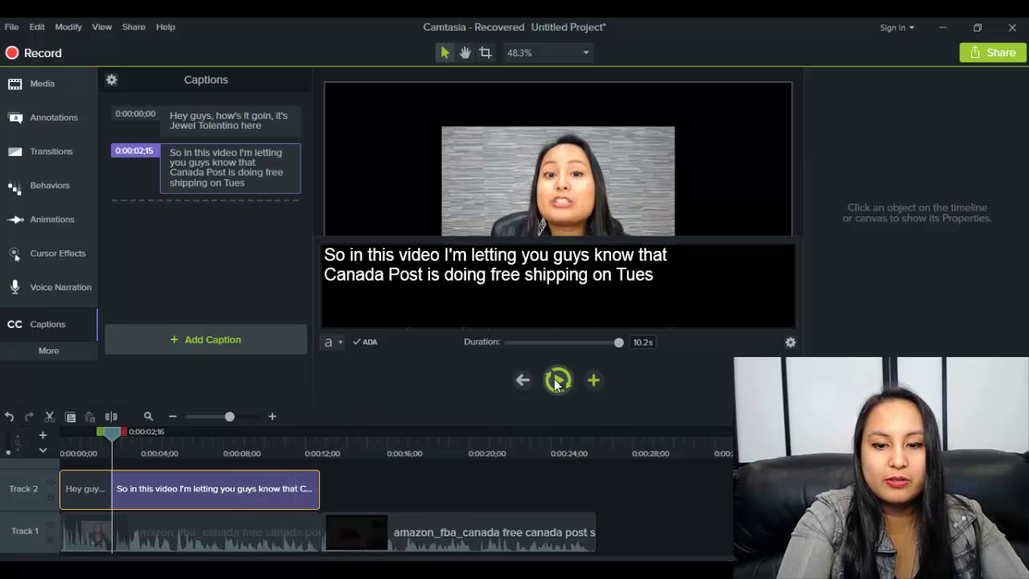
pyautogui.write('d')
pyautogui.write('ay a')
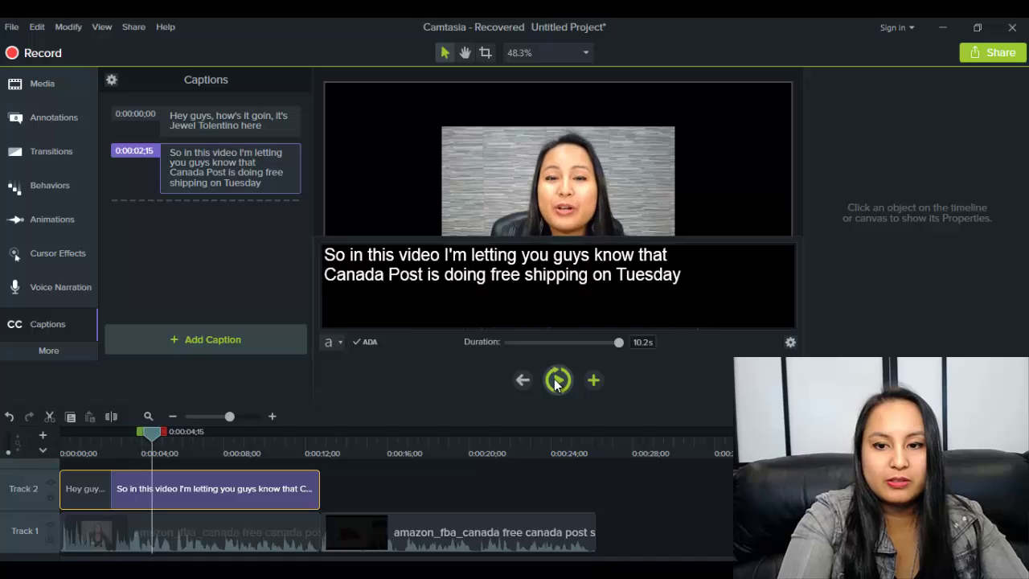
pyautogui.press('BackSpace')
pyautogui.press('BackSpace')
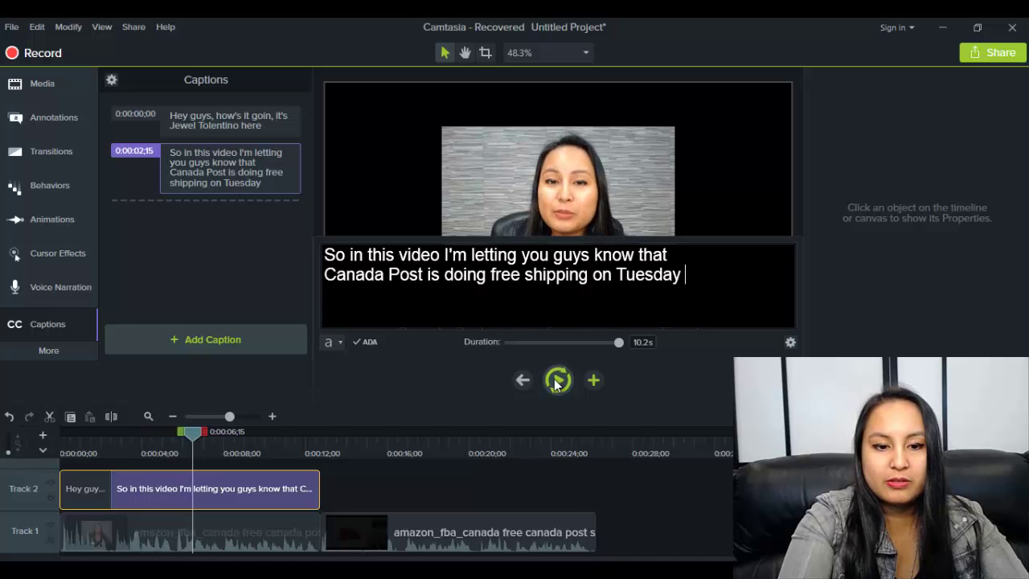
pyautogui.write('s ')
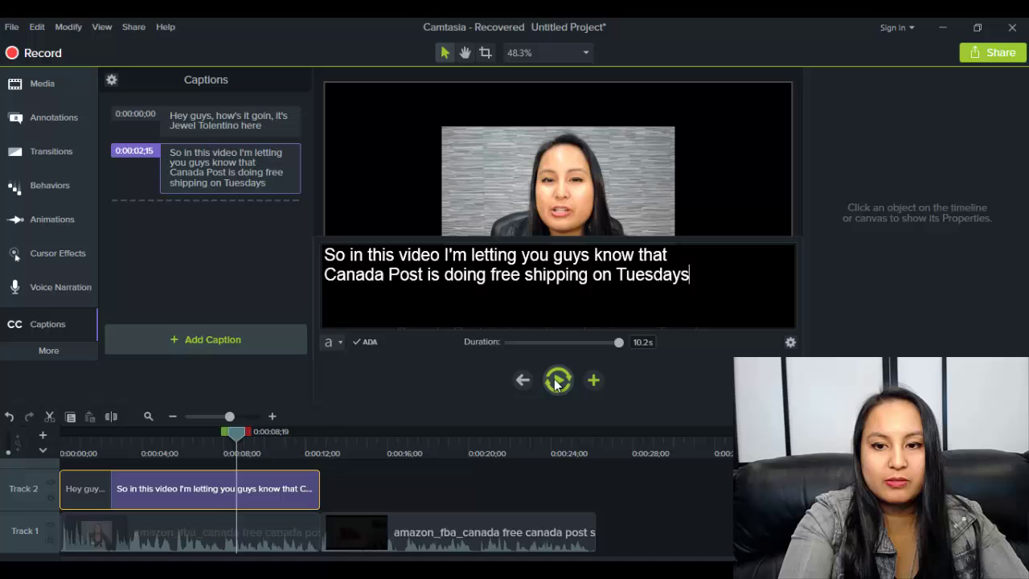
pyautogui.write('for the ')
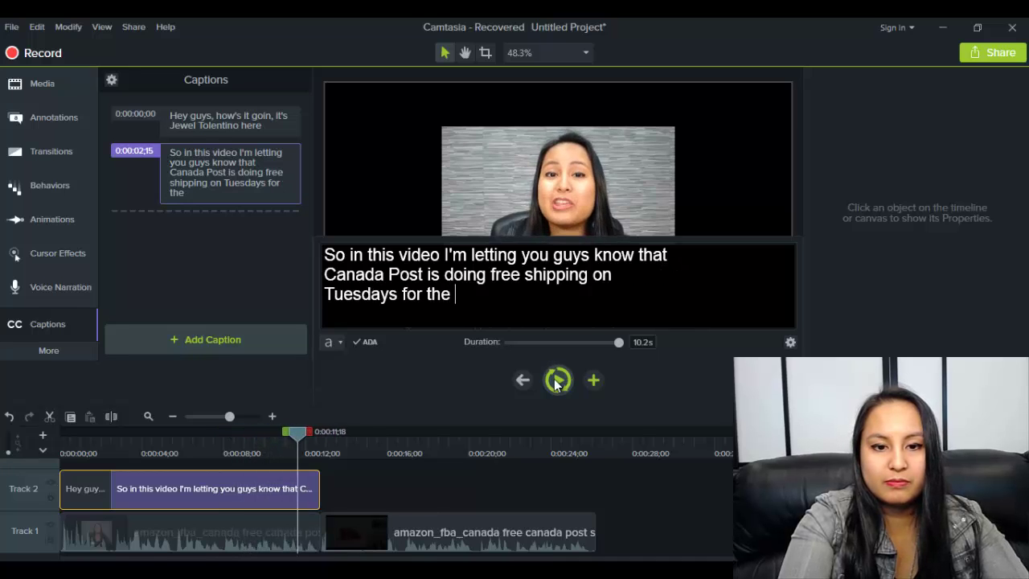
pyautogui.write('entire month of oc')
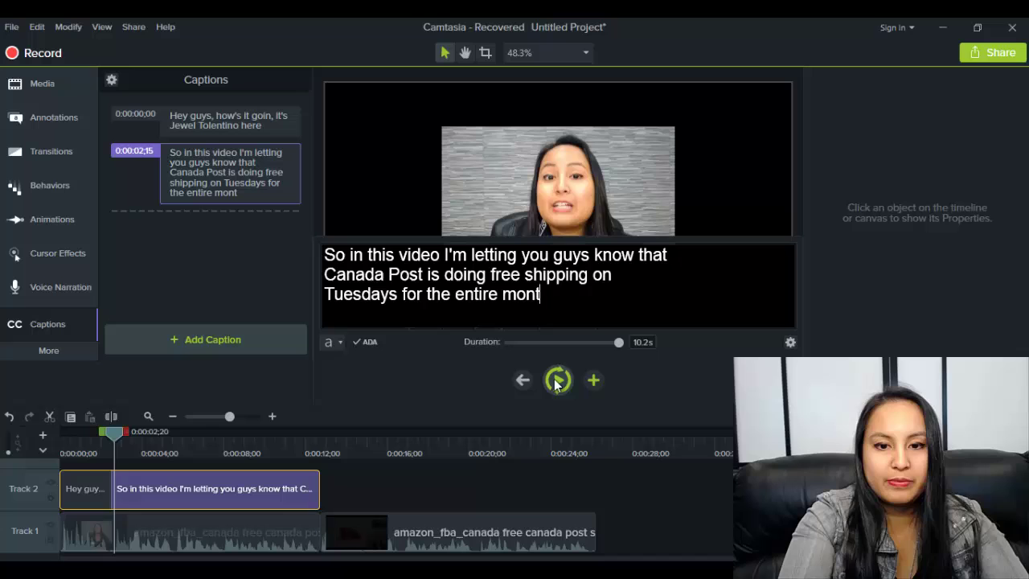
pyautogui.press('BackSpace')
pyautogui.press('BackSpace')
pyautogui.write('October')
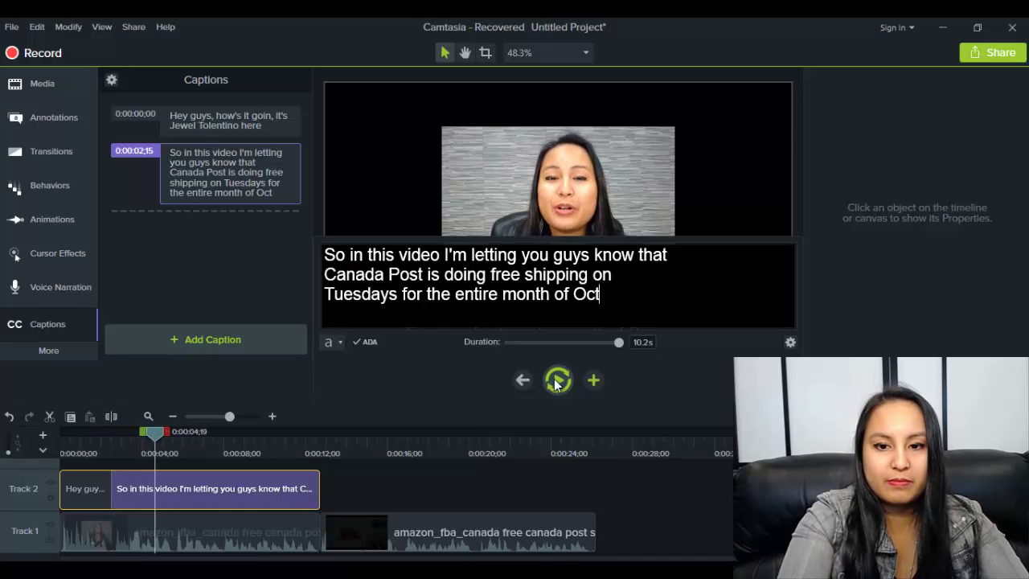
pyautogui.click(557, 381)
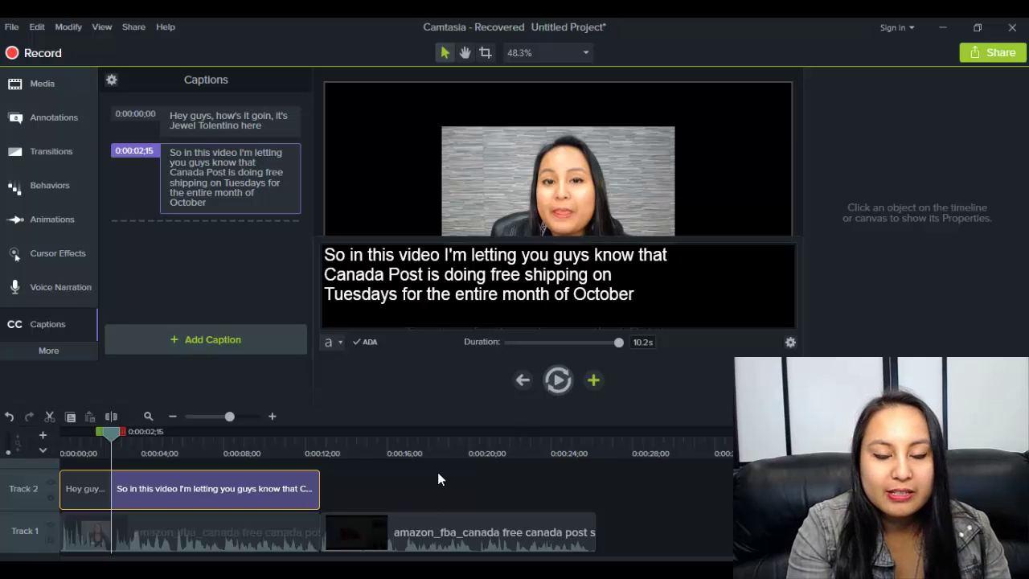
pyautogui.click(353, 454)
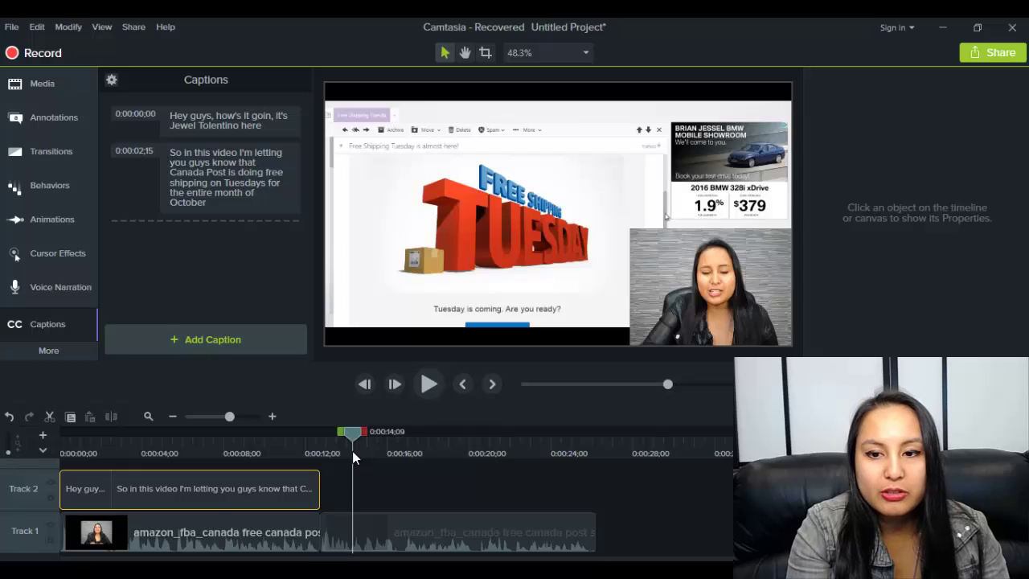
pyautogui.click(253, 455)
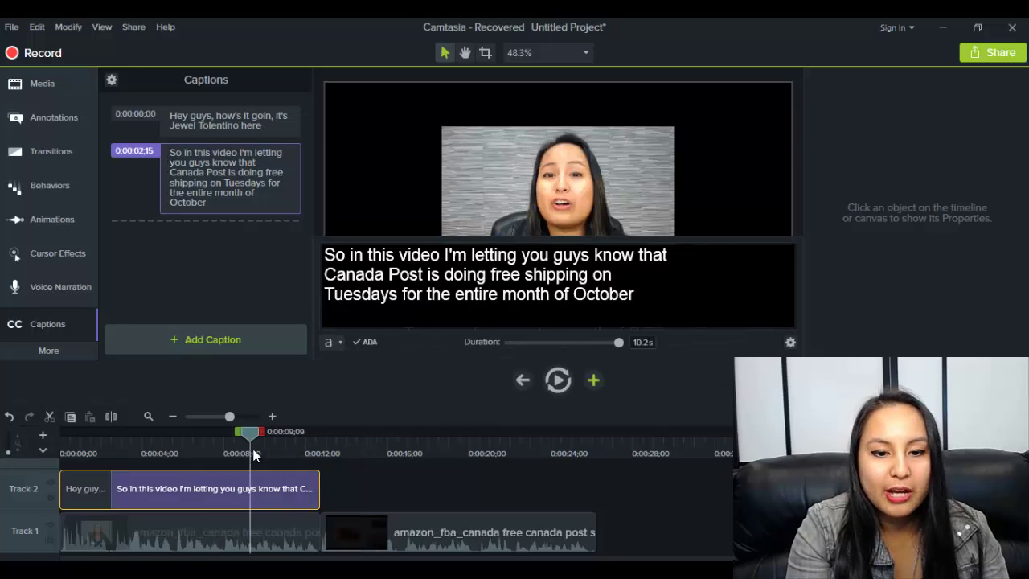
pyautogui.moveTo(257, 432); pyautogui.dragTo(320, 447)
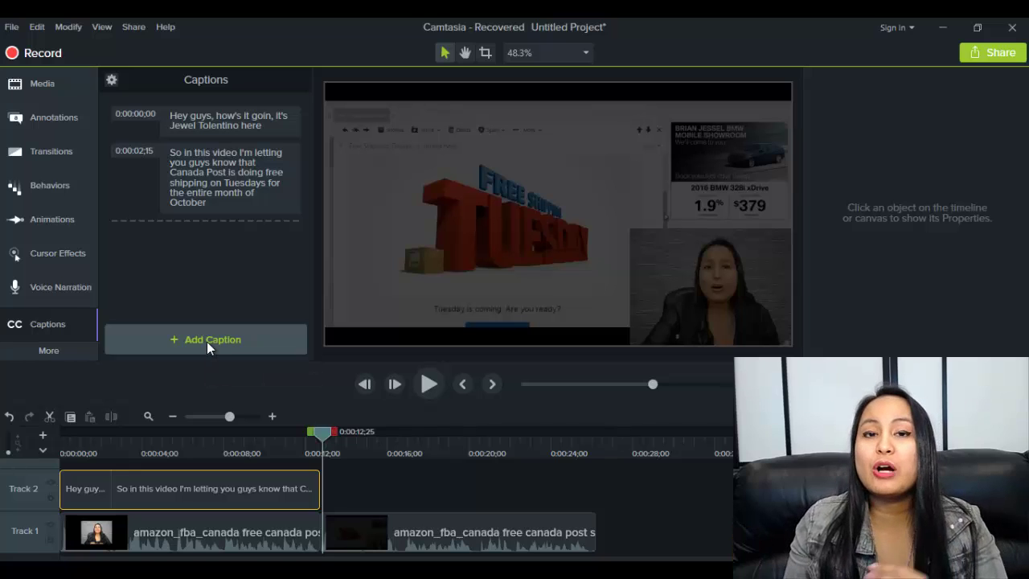
pyautogui.click(191, 488)
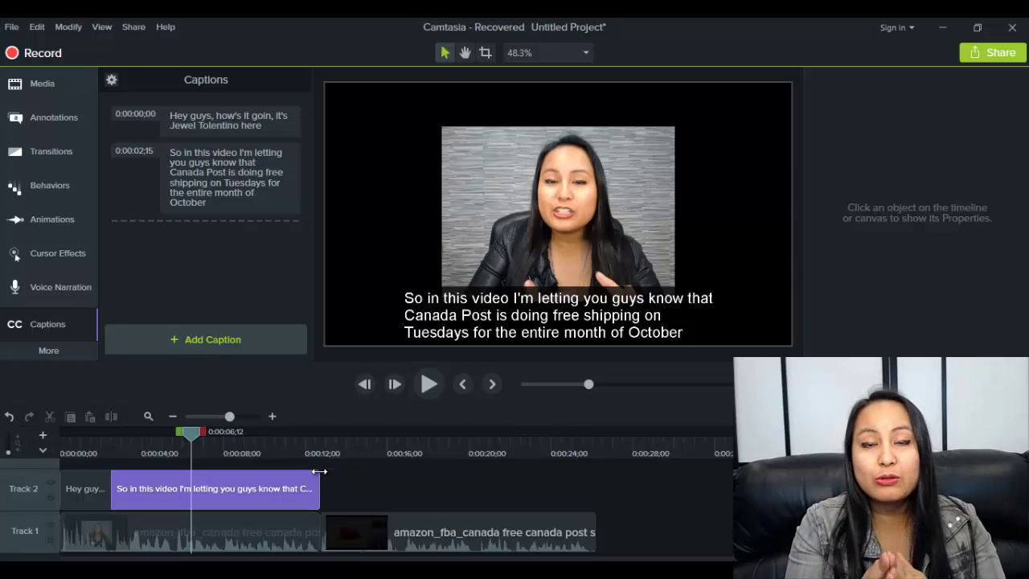
# Start a Local File production with custom settings and MP4 Smart Player format
pyautogui.click(132, 27)
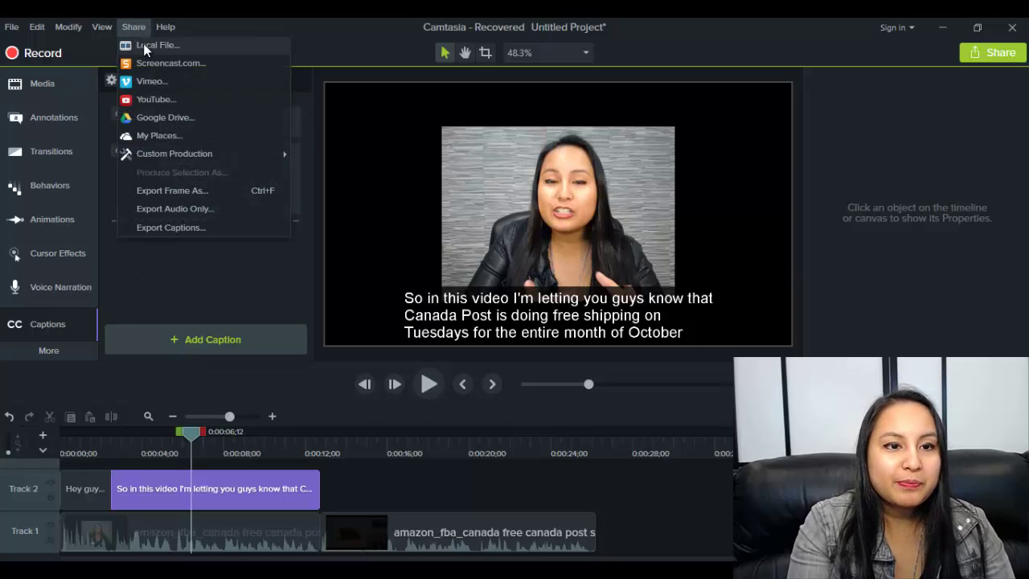
pyautogui.click(143, 45)
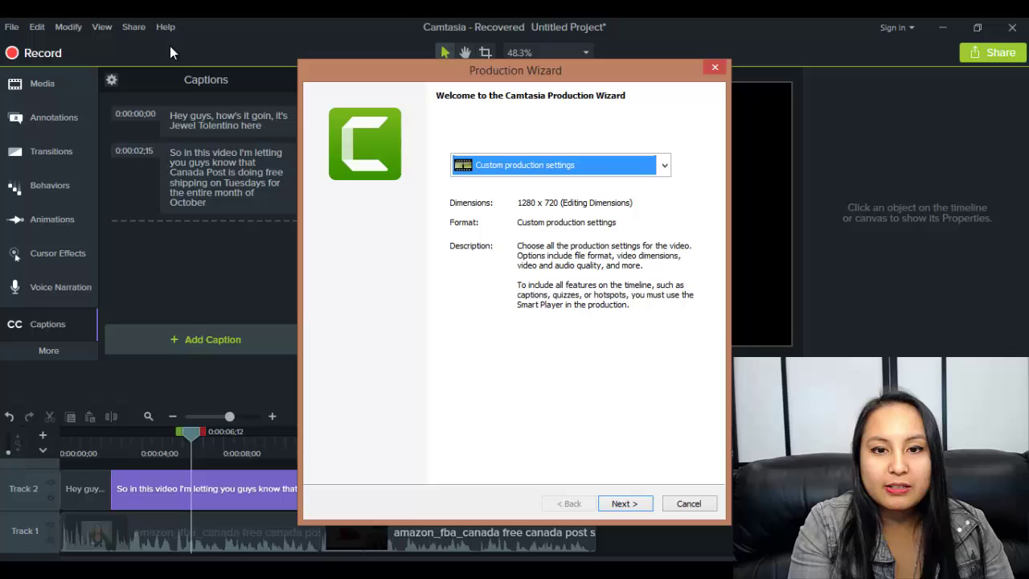
pyautogui.click(643, 166)
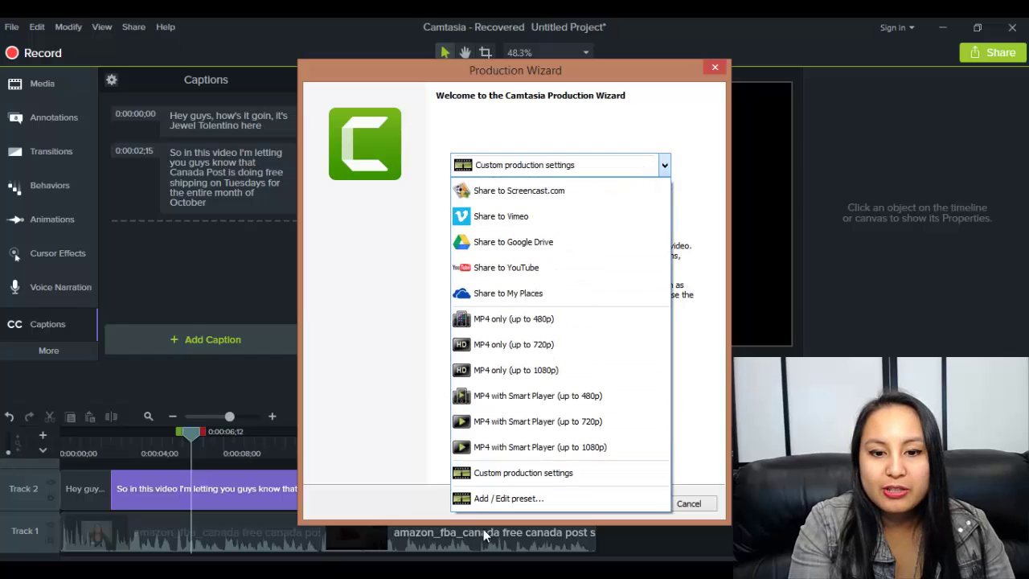
pyautogui.click(496, 475)
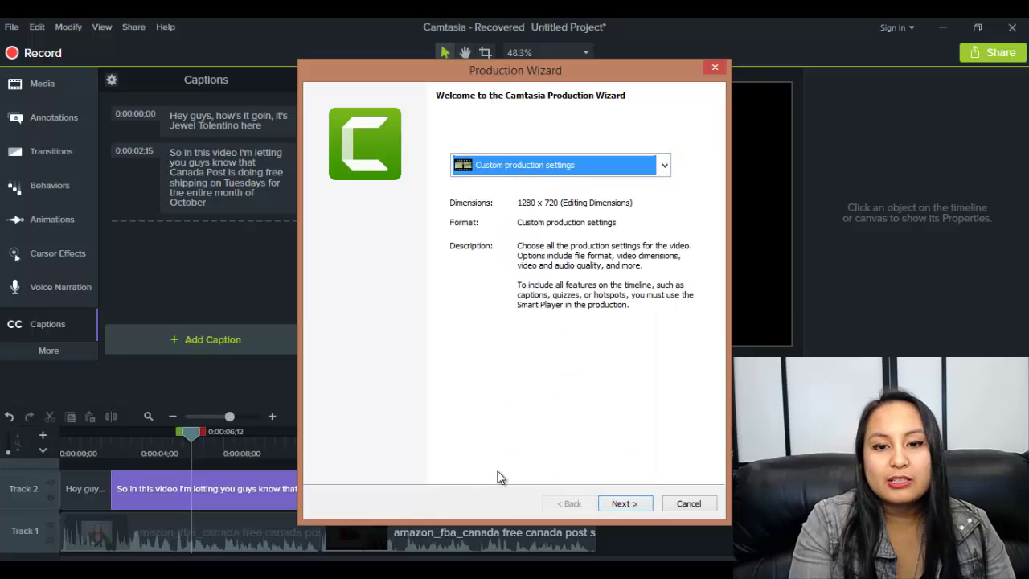
pyautogui.click(612, 503)
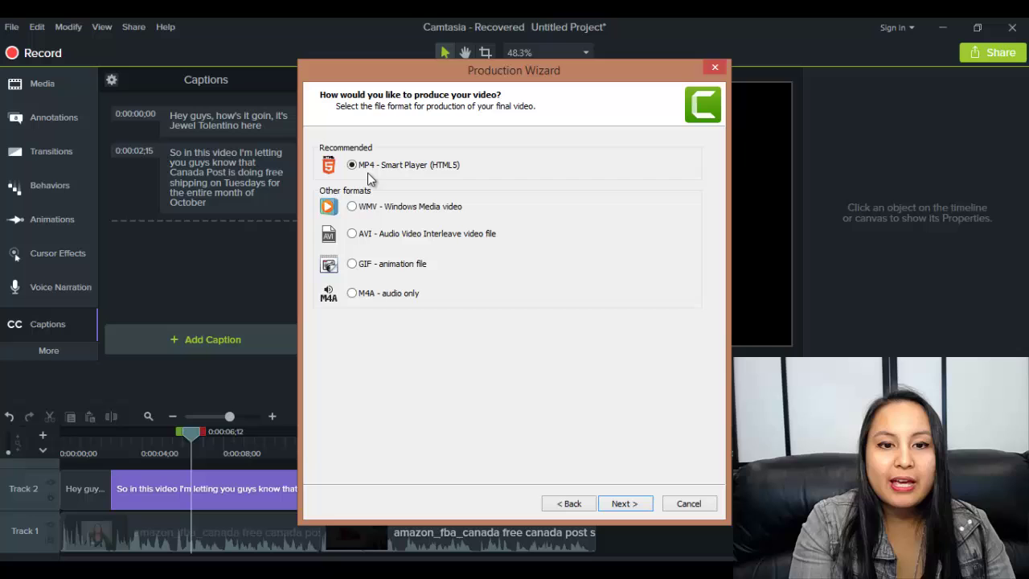
pyautogui.click(633, 500)
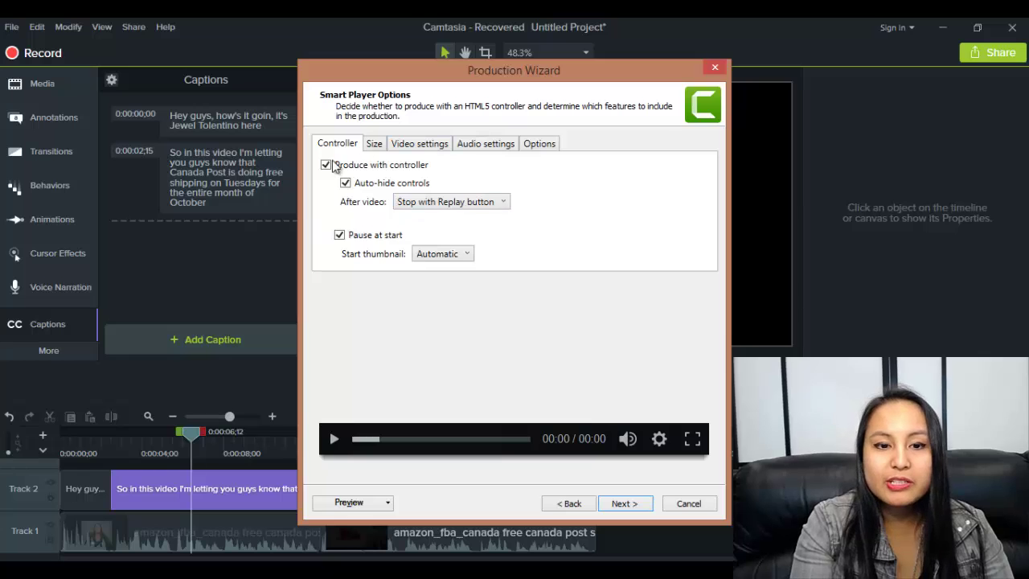
# Set the production's caption type to Burned in captions
pyautogui.click(528, 144)
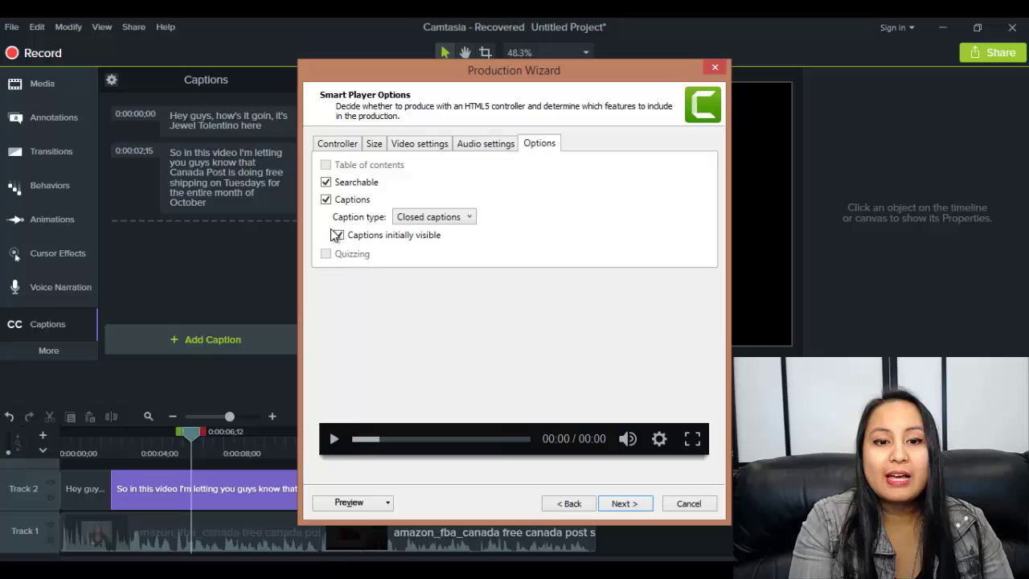
pyautogui.click(469, 218)
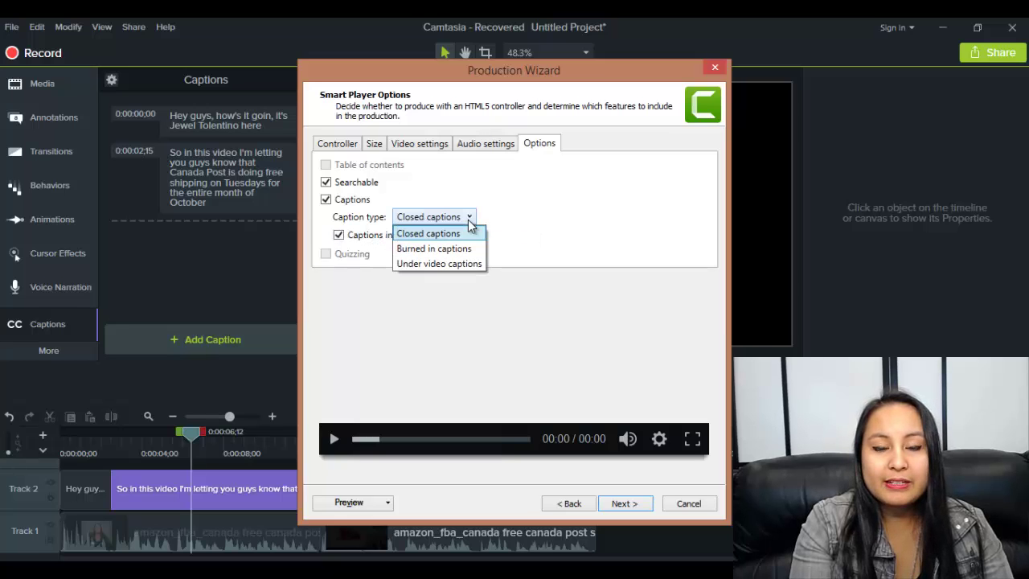
pyautogui.click(458, 248)
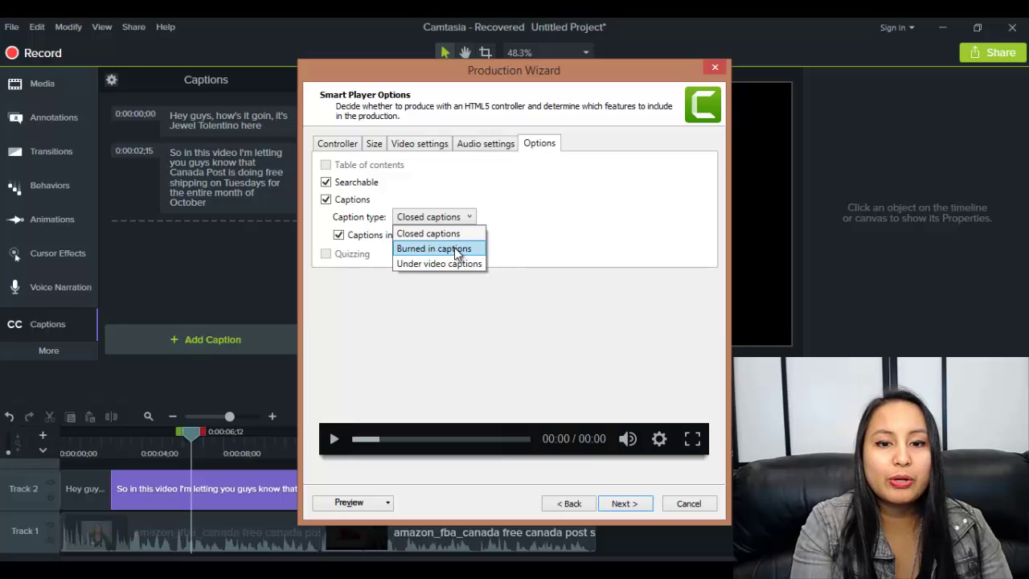
pyautogui.click(458, 249)
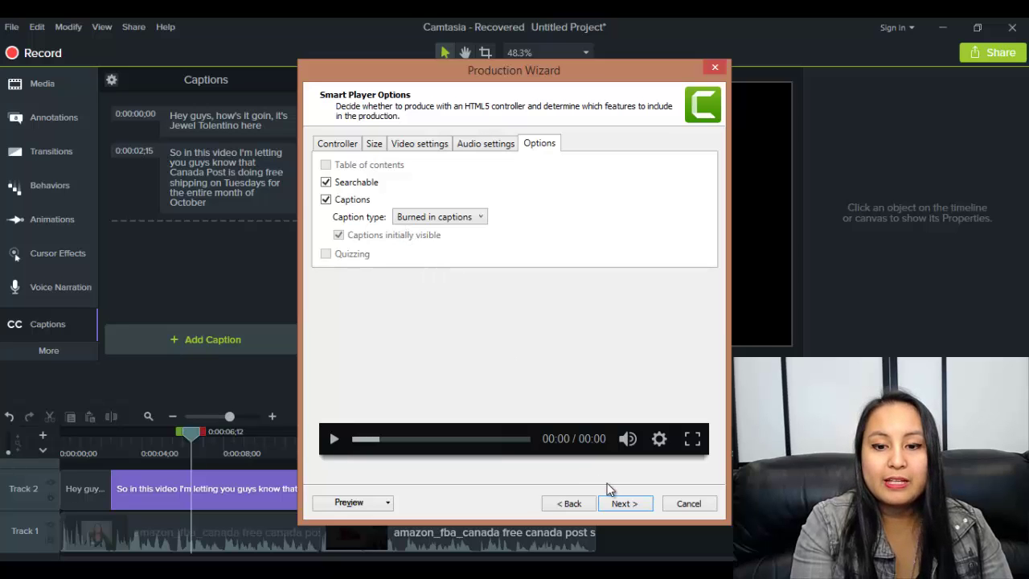
pyautogui.click(623, 503)
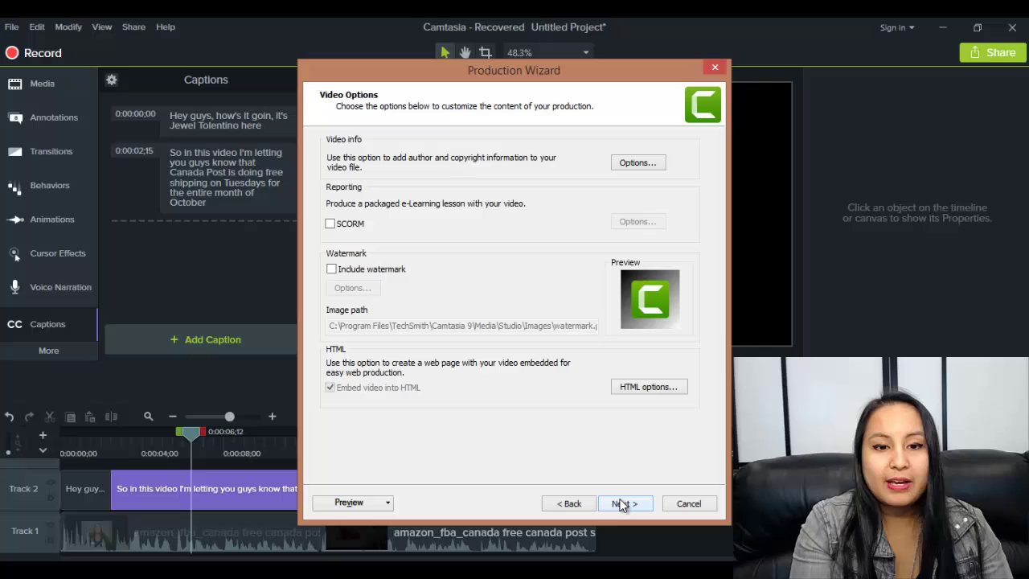
# Produce the video as 'Subtitles Closed Captions TEST' and open its production folder
pyautogui.click(623, 503)
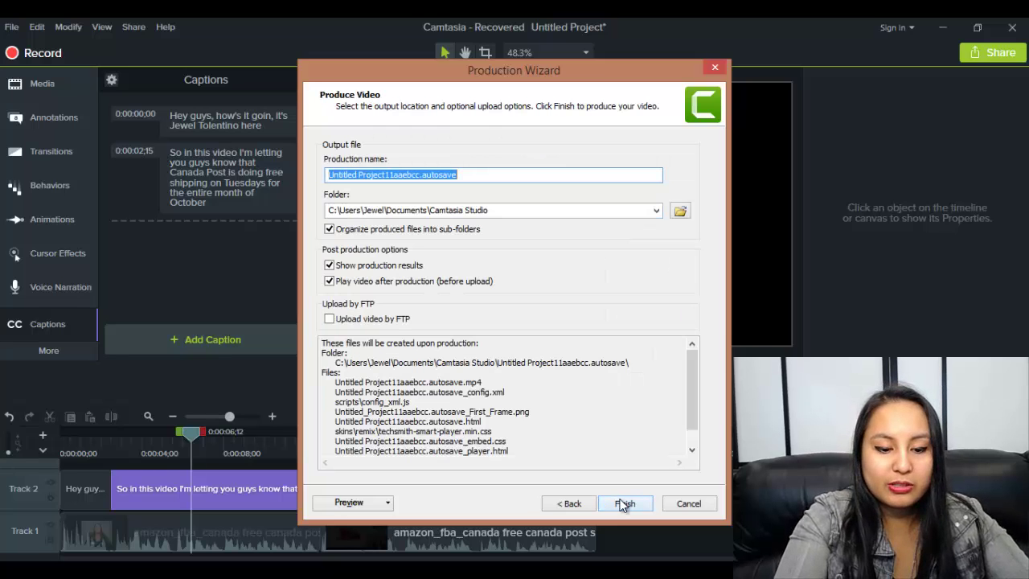
pyautogui.write('Sub')
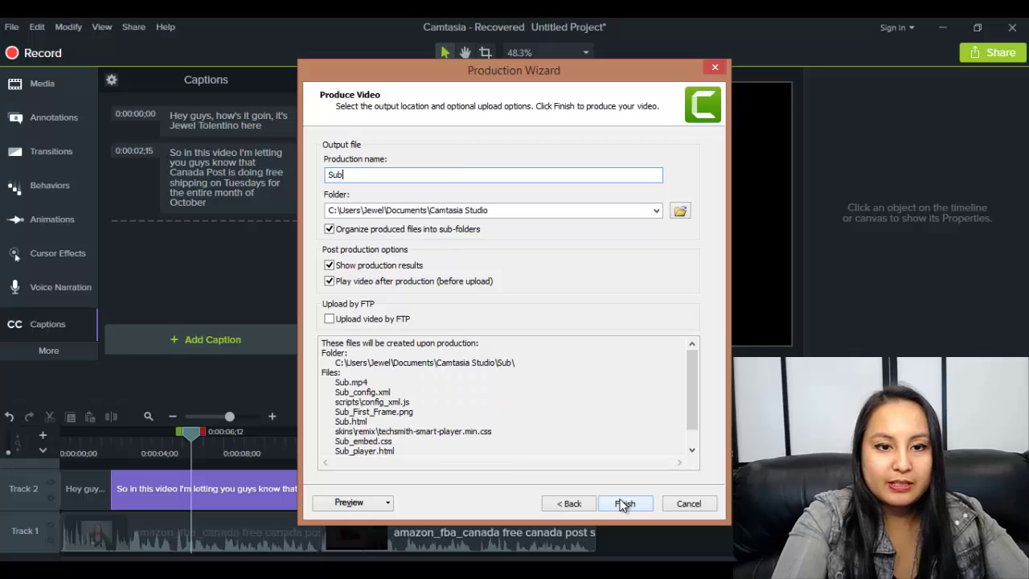
pyautogui.write('titles ')
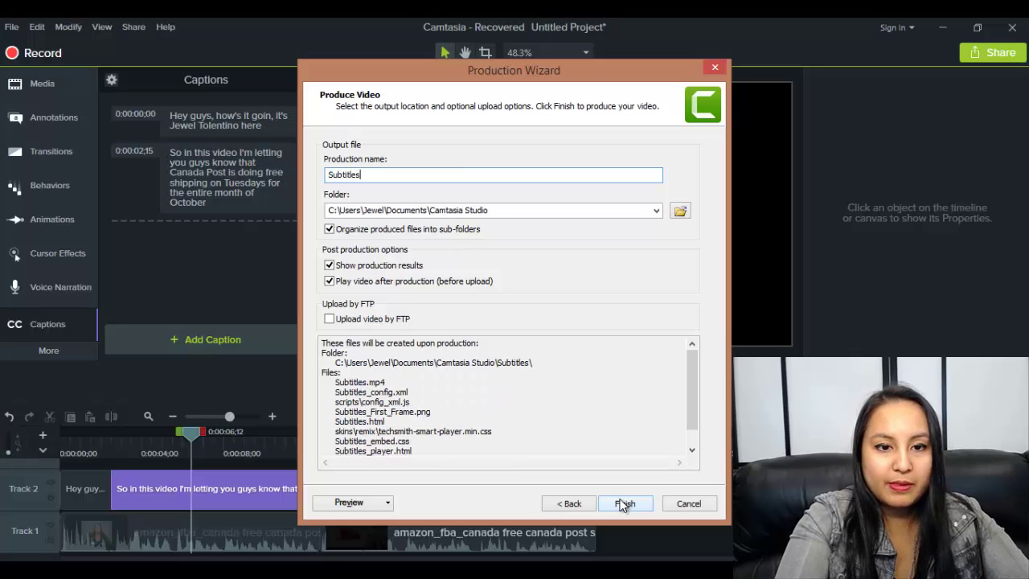
pyautogui.write('Closed Ca')
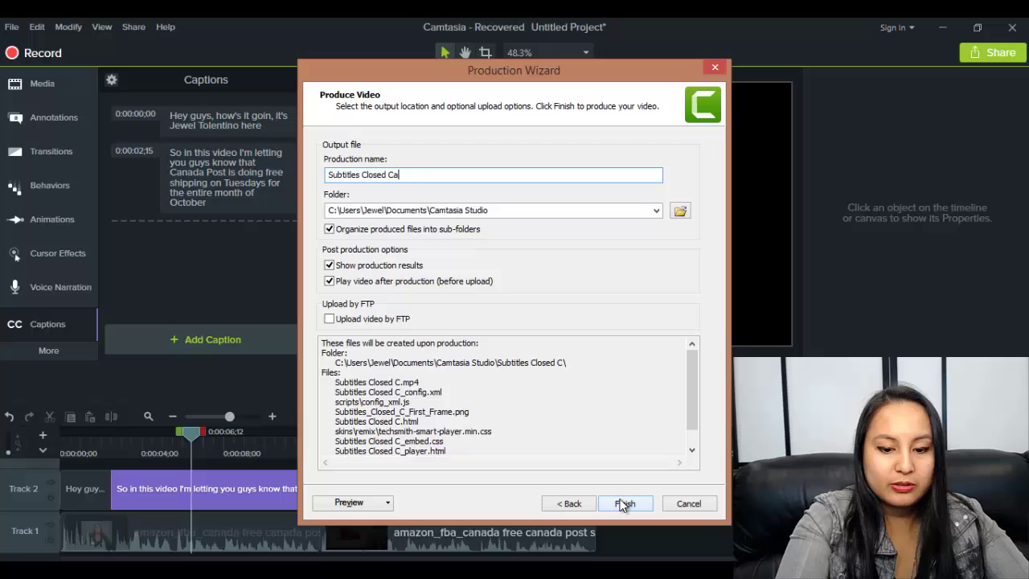
pyautogui.write('ptions TEST')
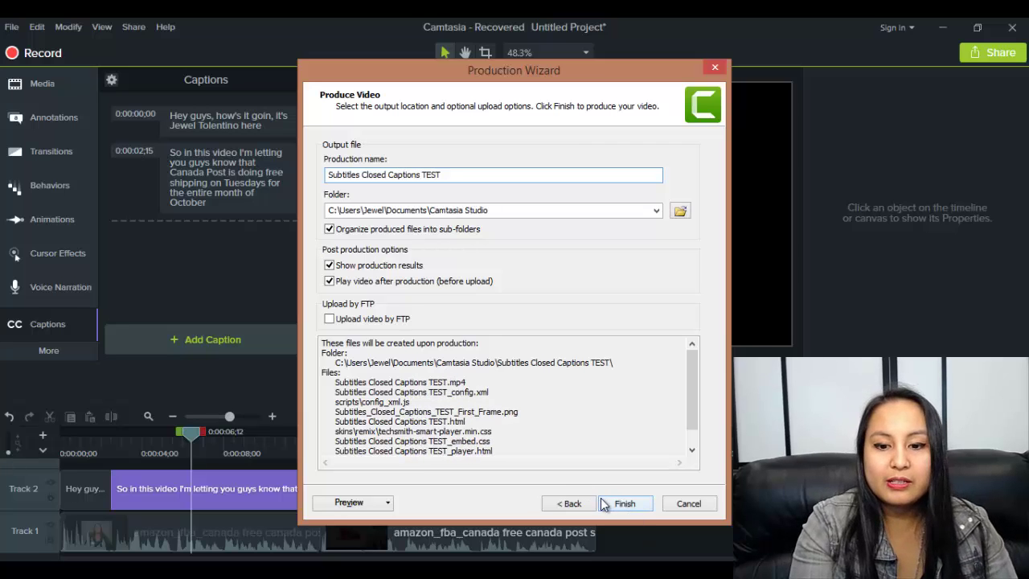
pyautogui.click(623, 503)
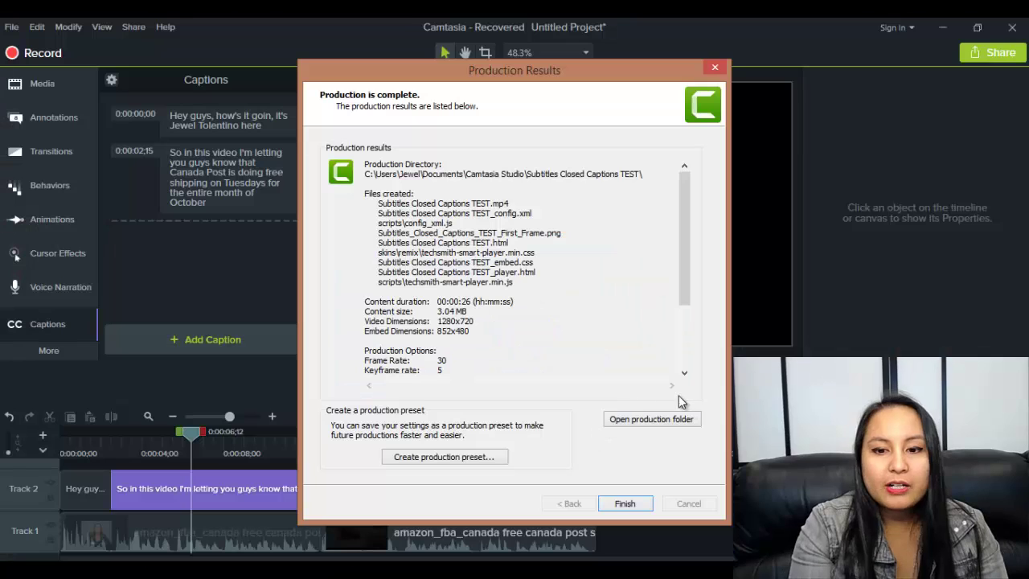
pyautogui.click(633, 428)
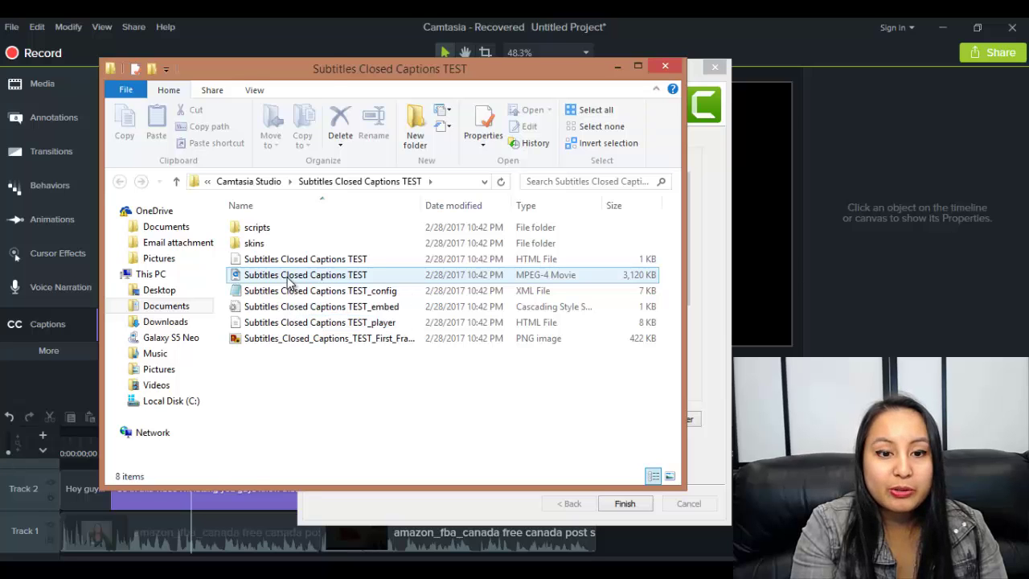
# Play the Subtitles Closed Captions TEST MP4 in a player, pausing at 12 seconds
pyautogui.click(289, 281)
pyautogui.doubleClick(290, 275)
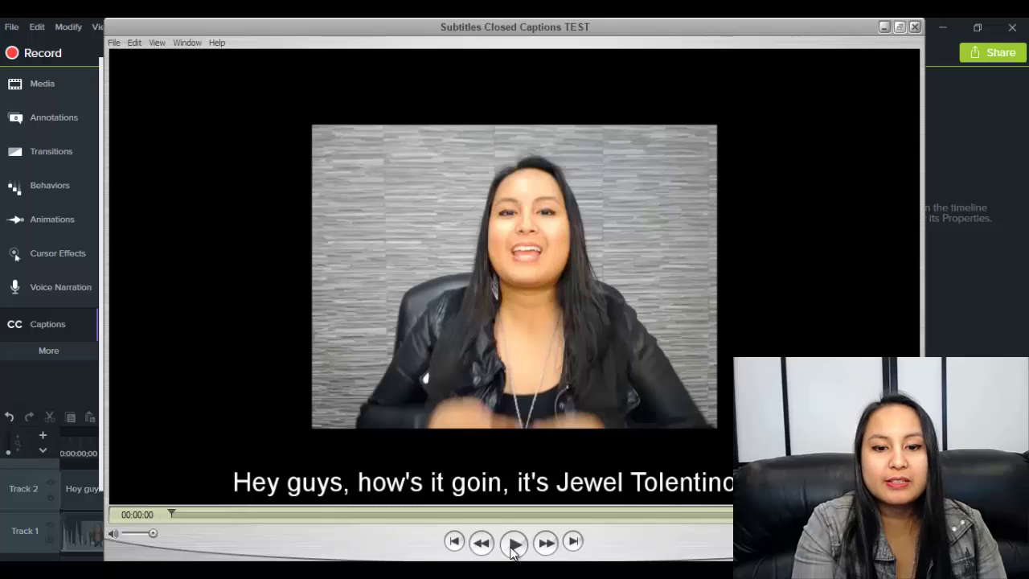
pyautogui.click(513, 544)
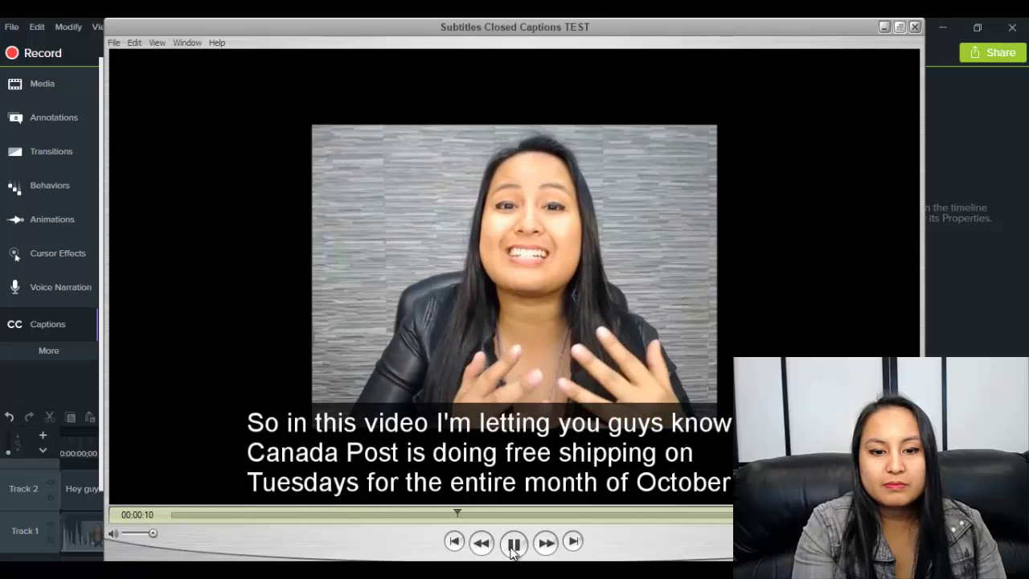
pyautogui.click(511, 549)
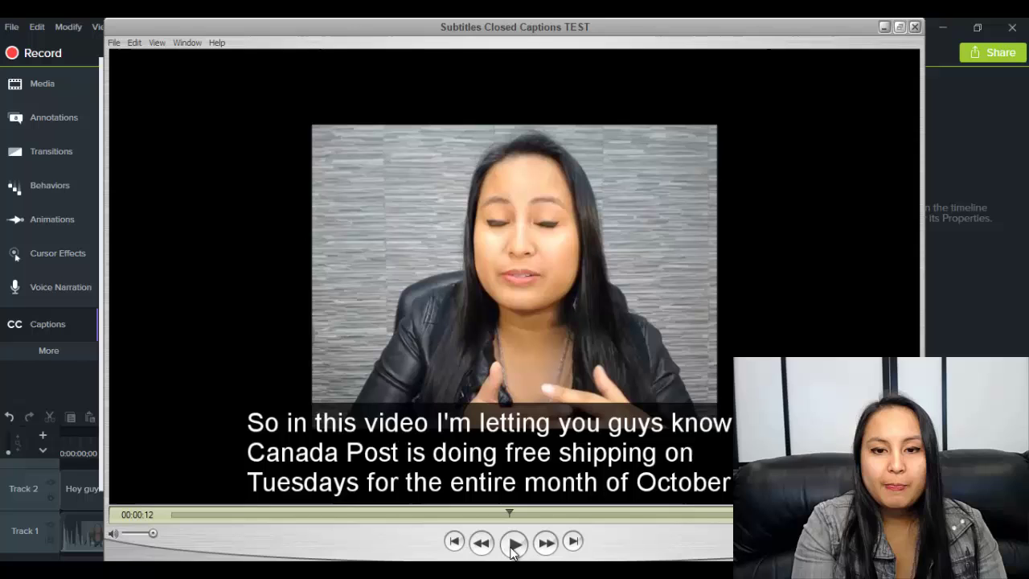